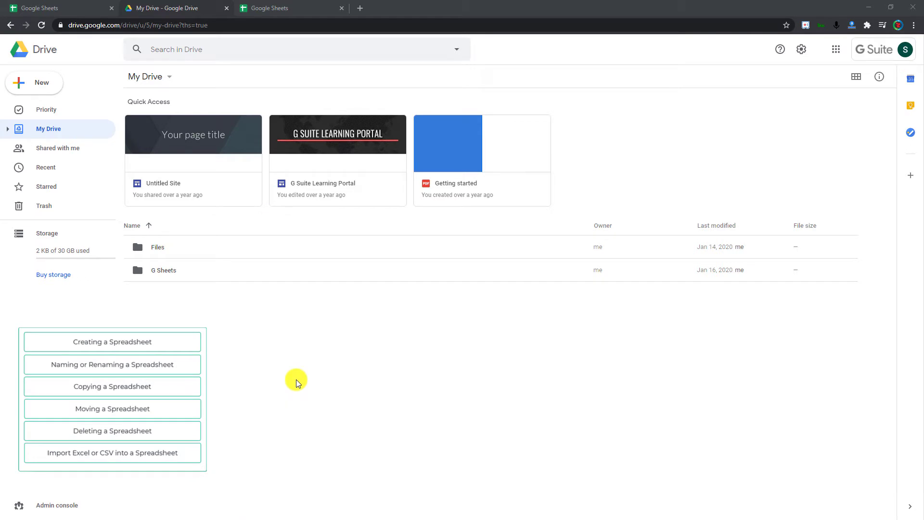
- Create a new blank Google Sheets spreadsheet in My Drive
right_click(261, 311)
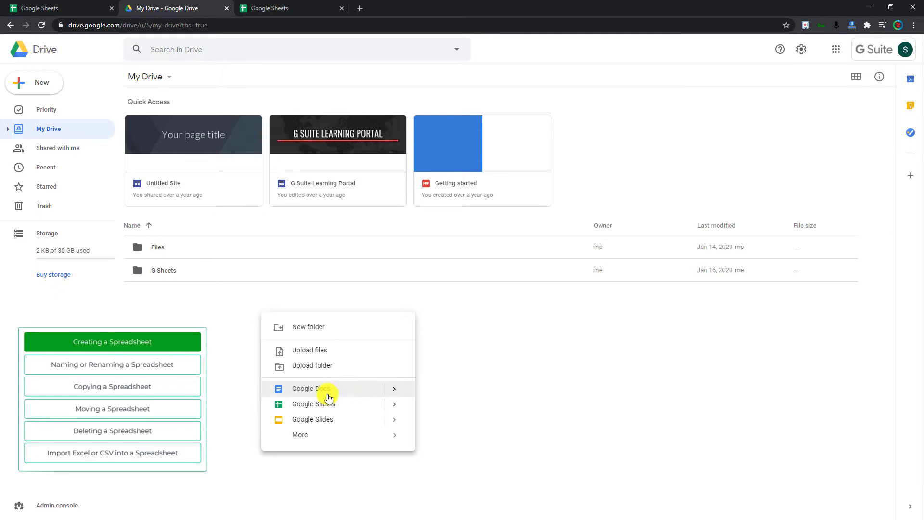
left_click(172, 293)
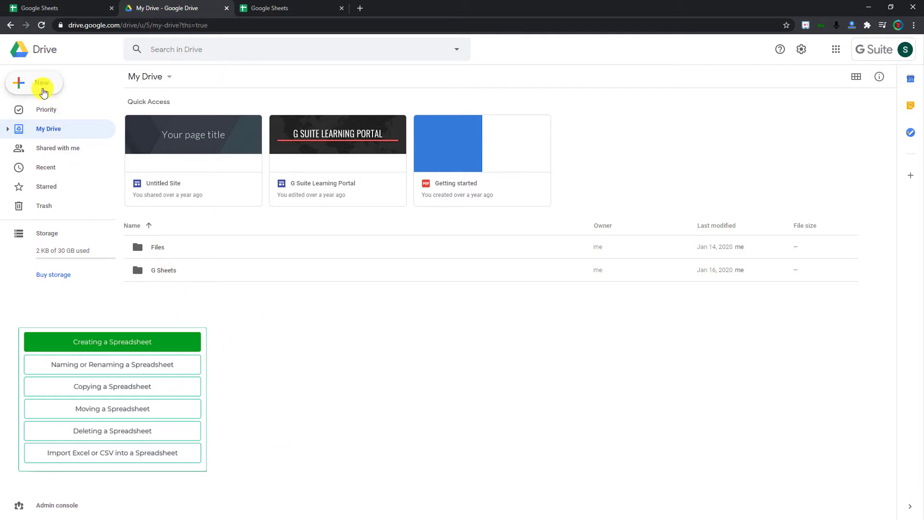
left_click(43, 92)
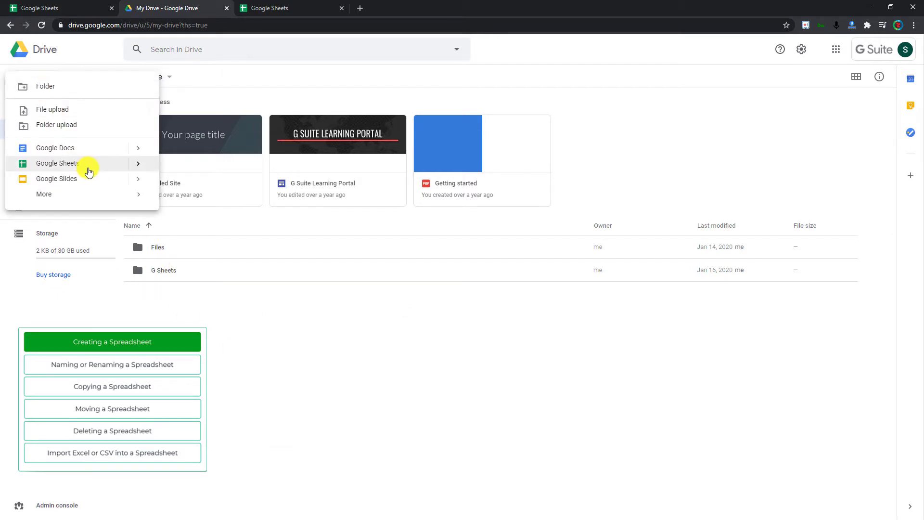
left_click(92, 164)
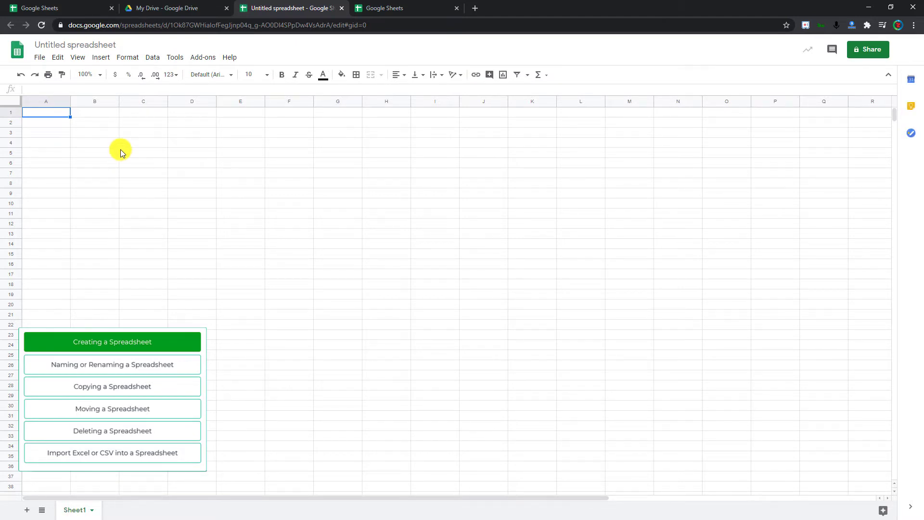
- Enter "a" in cell A1 of the new untitled spreadsheet
left_click(175, 7)
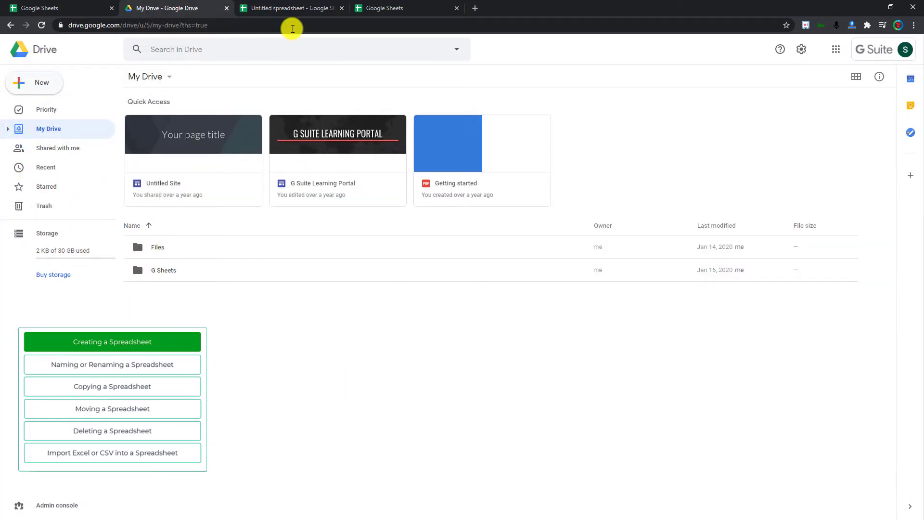
left_click(288, 9)
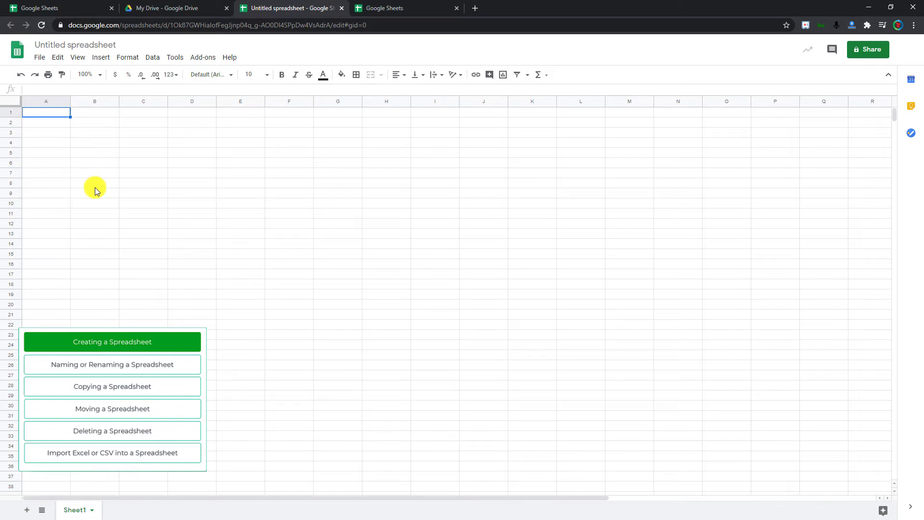
type("a")
key("Return")
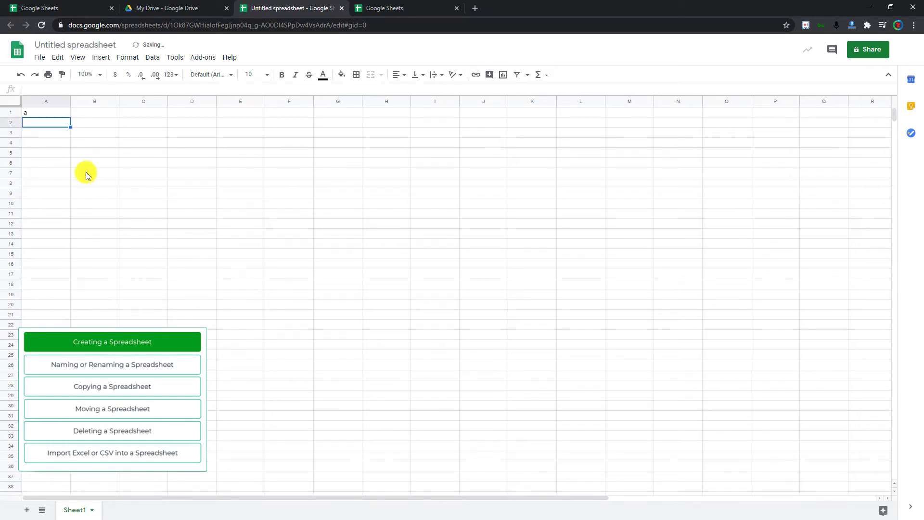
- Locate the untitled spreadsheet in the My Drive file list and close its open browser tab
left_click(178, 8)
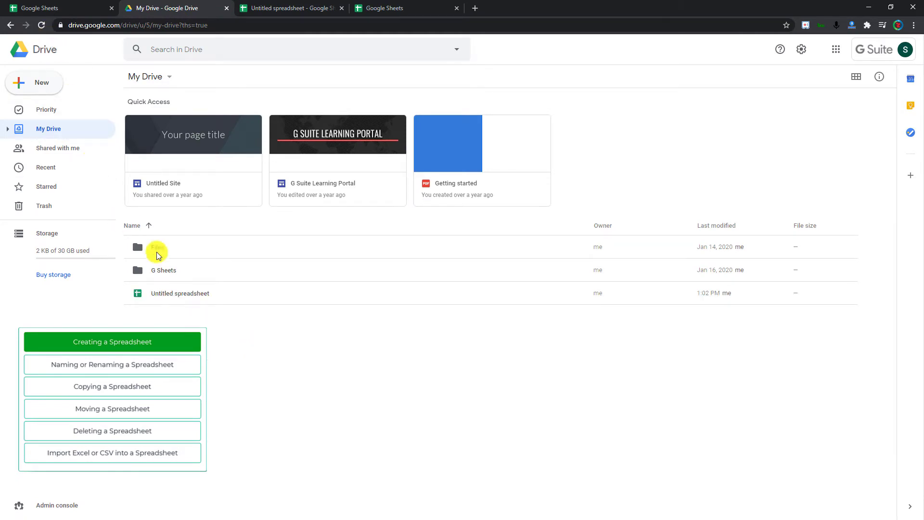
left_click(276, 299)
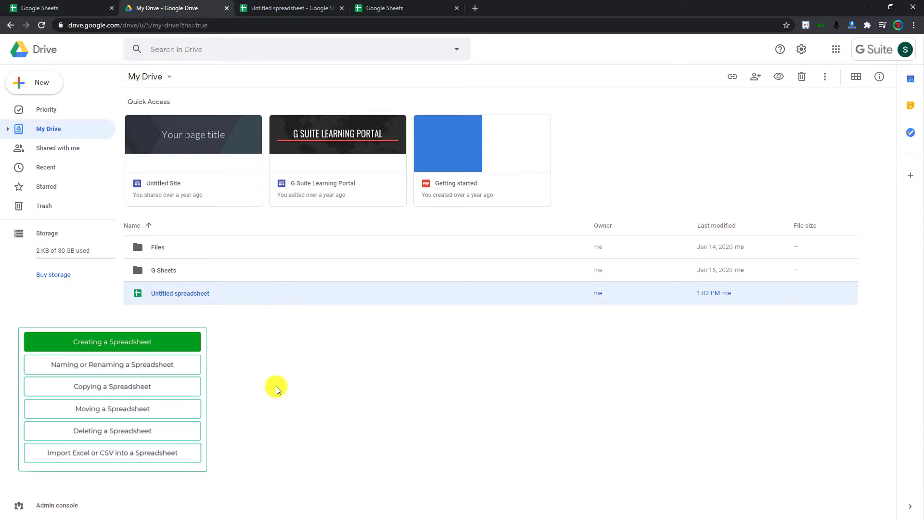
left_click(331, 9)
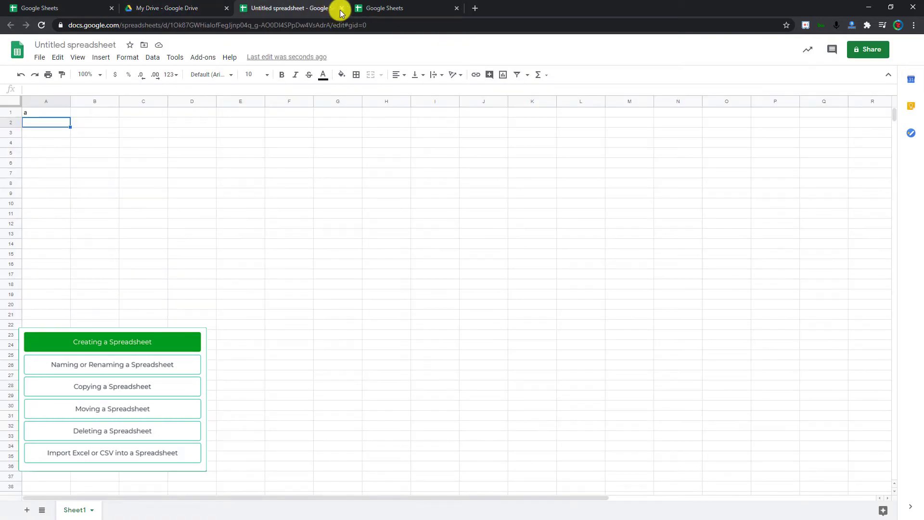
left_click(342, 9)
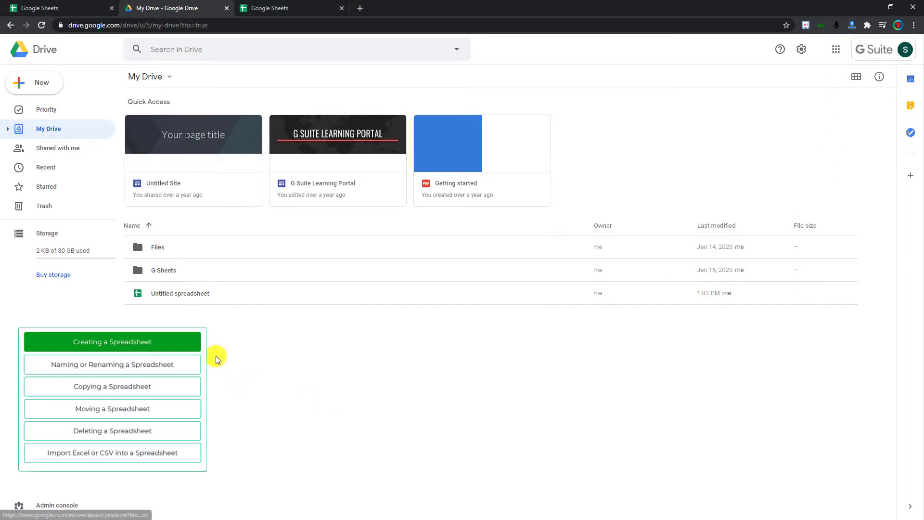
- Open the Google Sheets template gallery from My Drive and compare the General and GSuiteTrainingPortal template collections
right_click(220, 316)
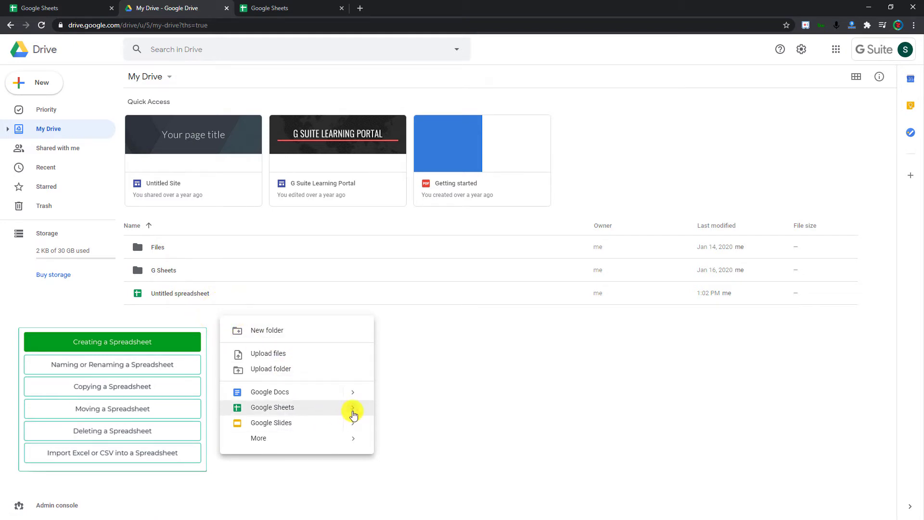
mouse_move(353, 415)
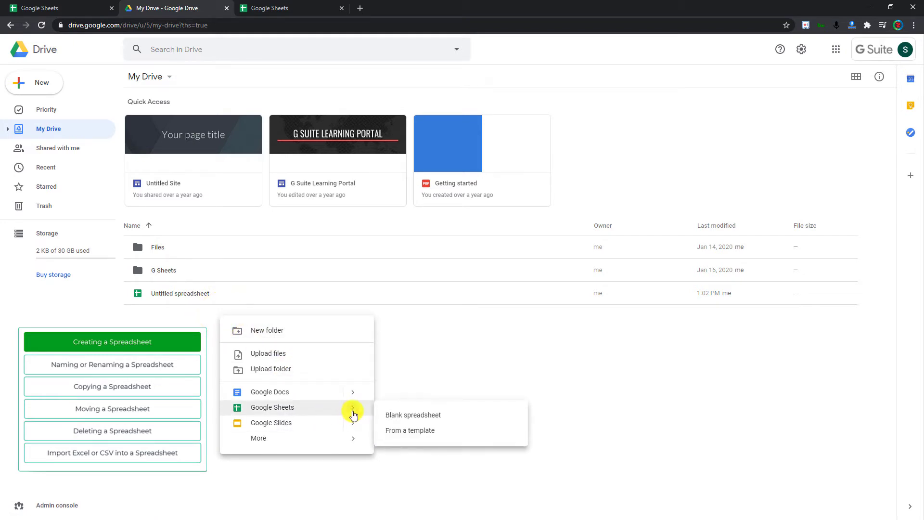
left_click(447, 441)
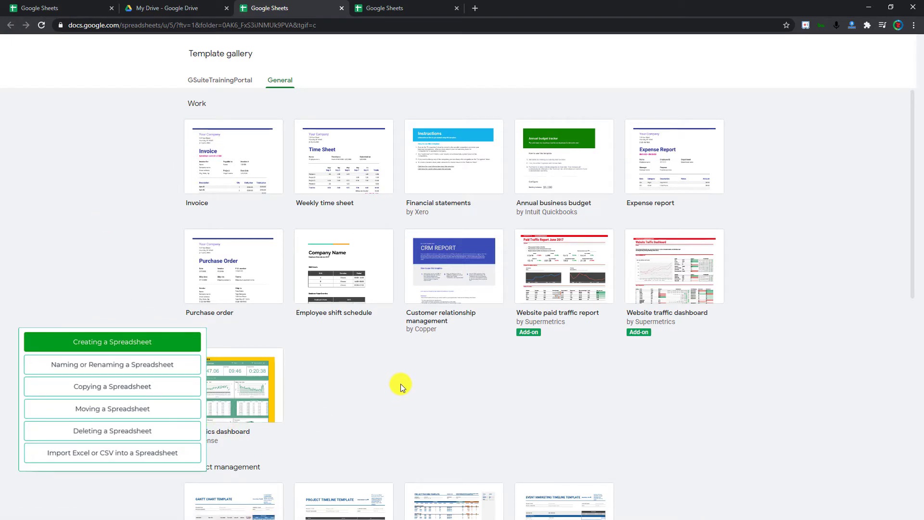
left_click(231, 89)
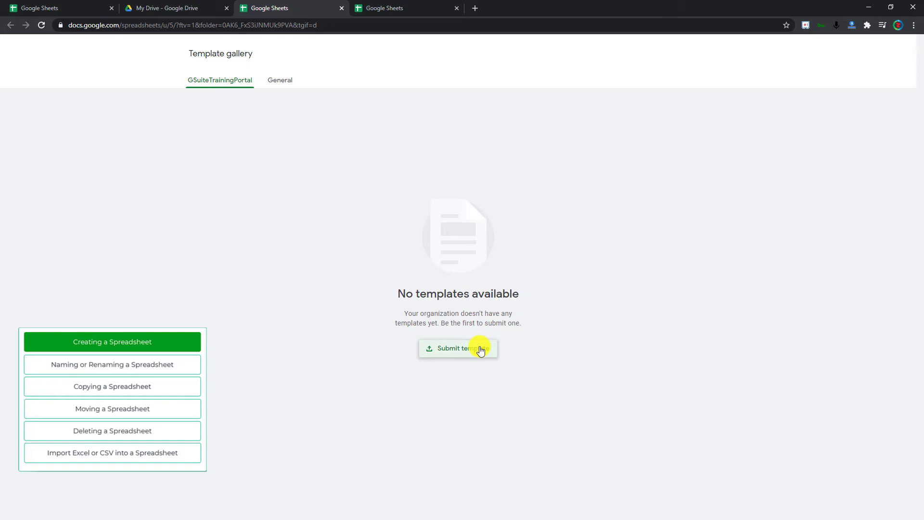
left_click(282, 83)
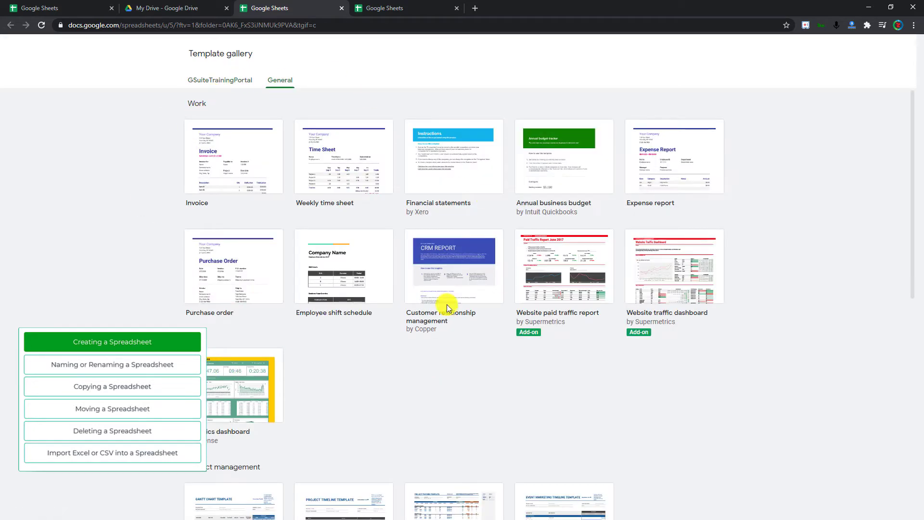
left_click(196, 80)
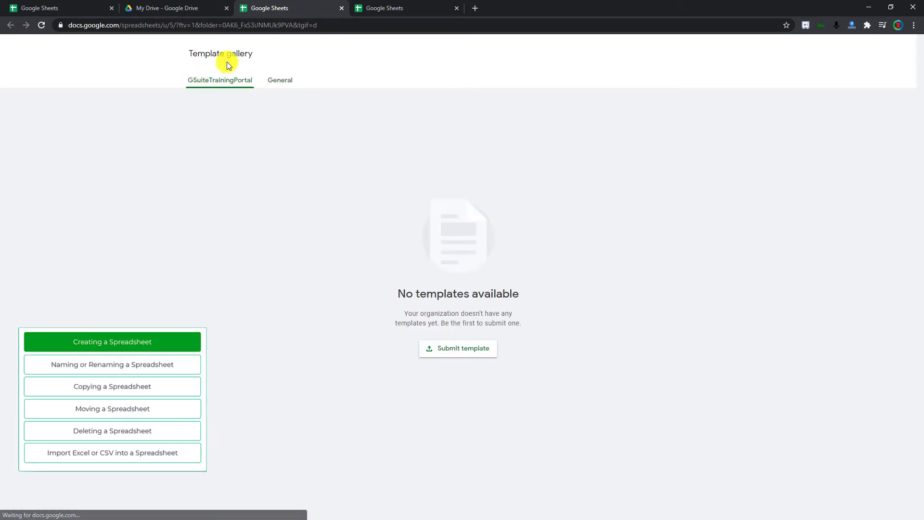
- Examine the template gallery in the other account's Sheets home, and return to the General templates of the G Suite account
left_click(66, 11)
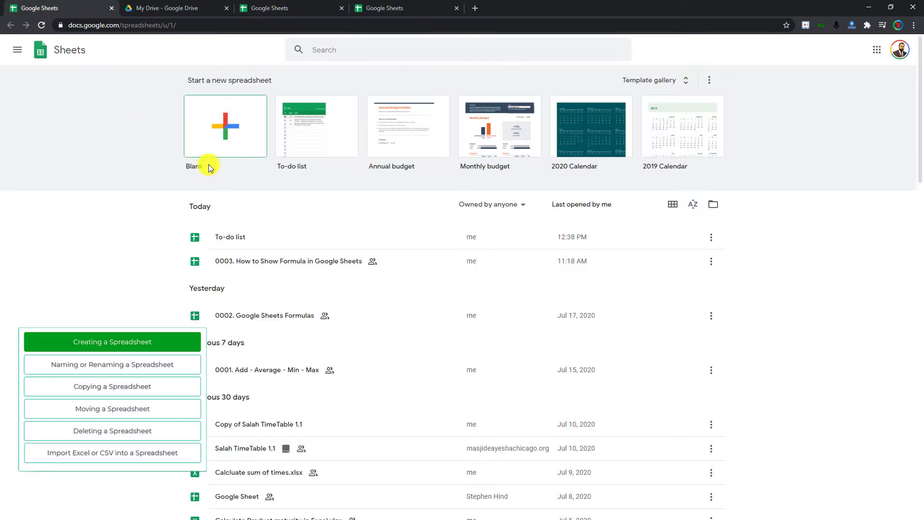
left_click(643, 81)
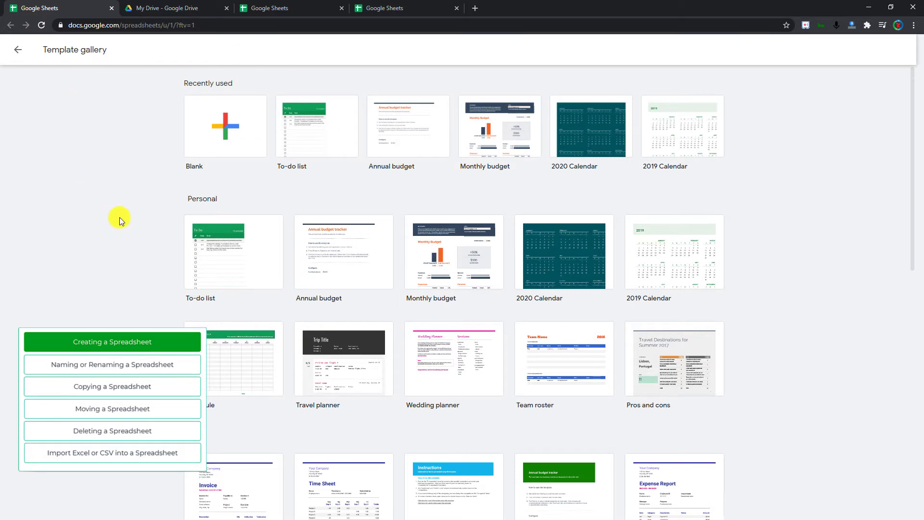
left_click(25, 51)
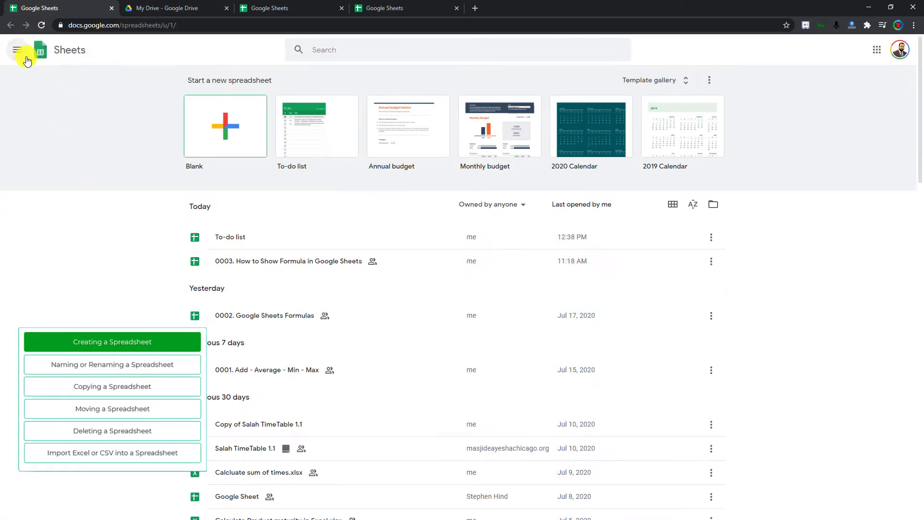
left_click(267, 8)
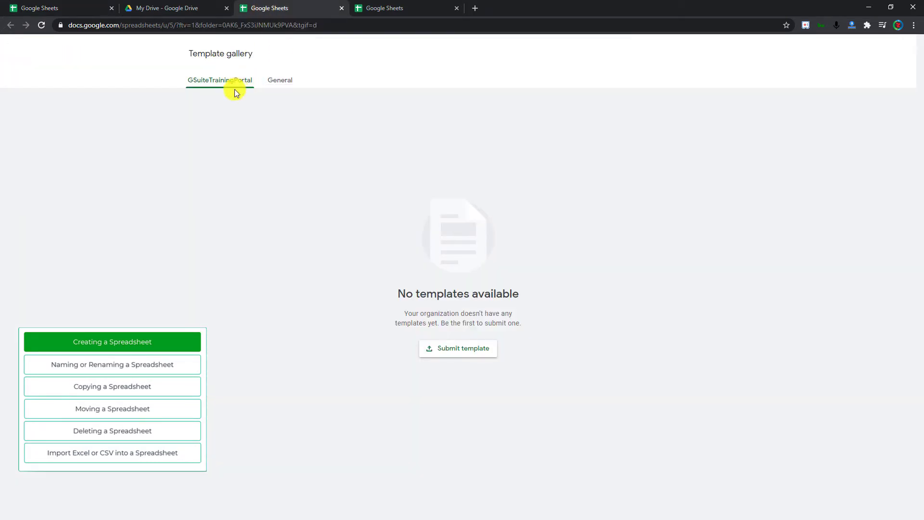
left_click(286, 84)
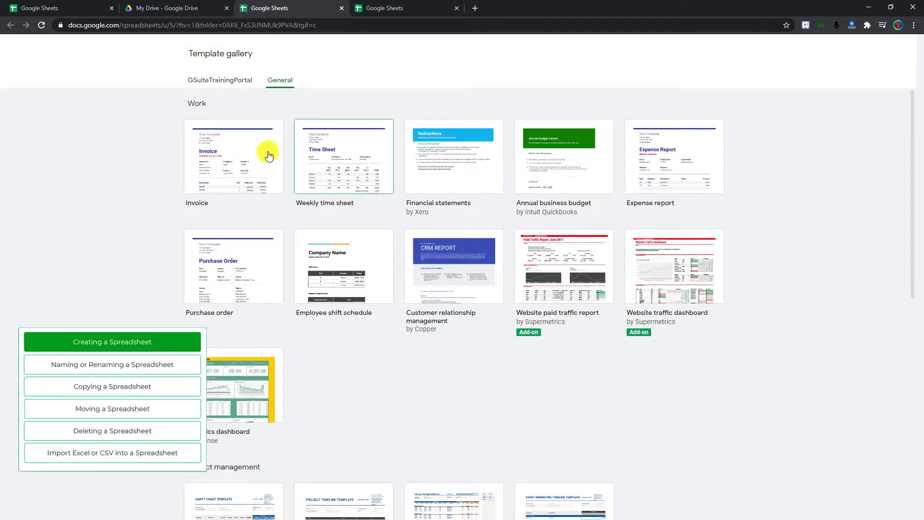
- Return to My Drive and open the untitled spreadsheet
left_click(185, 11)
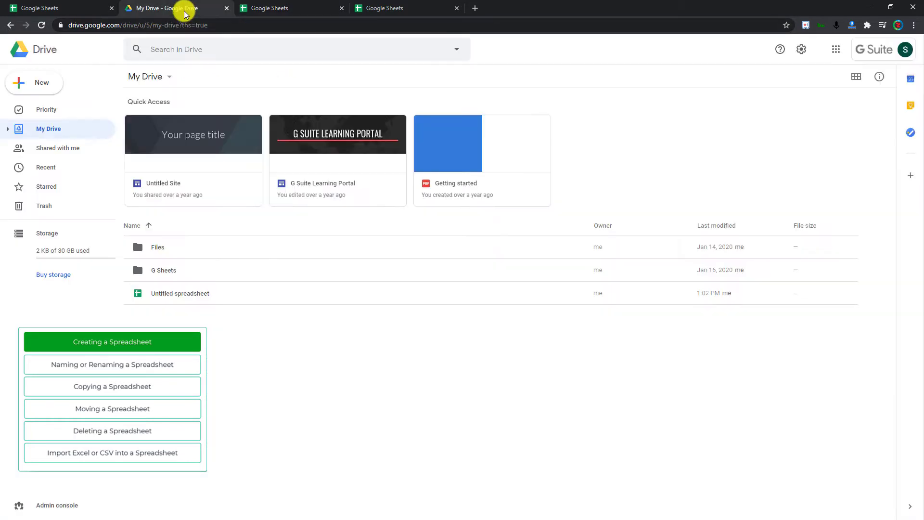
double_click(196, 302)
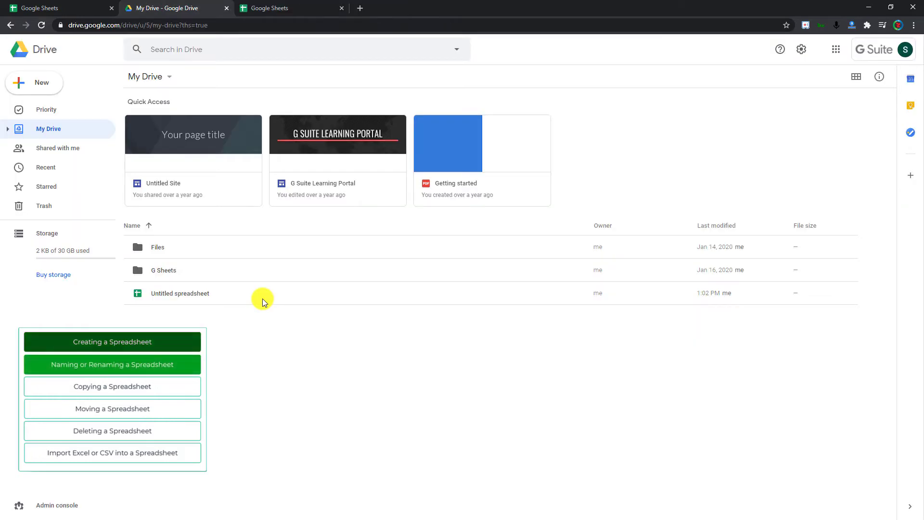
left_click(235, 295)
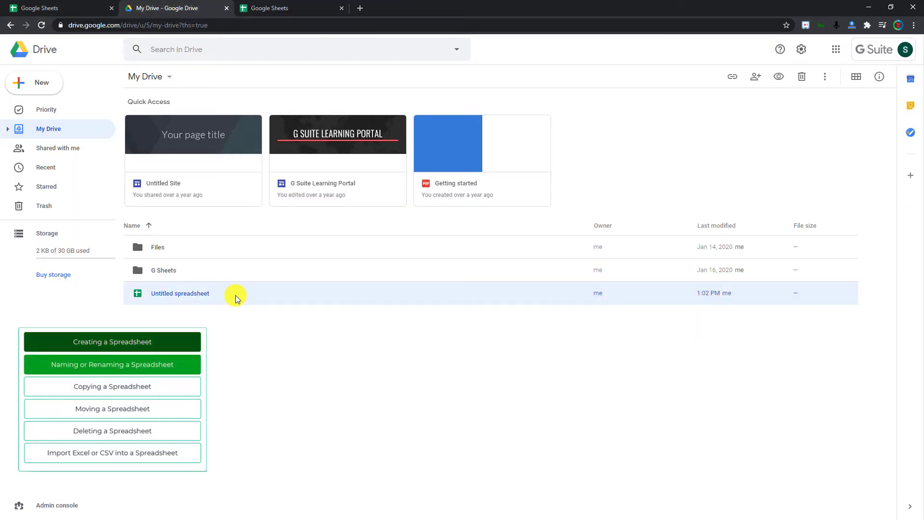
double_click(235, 296)
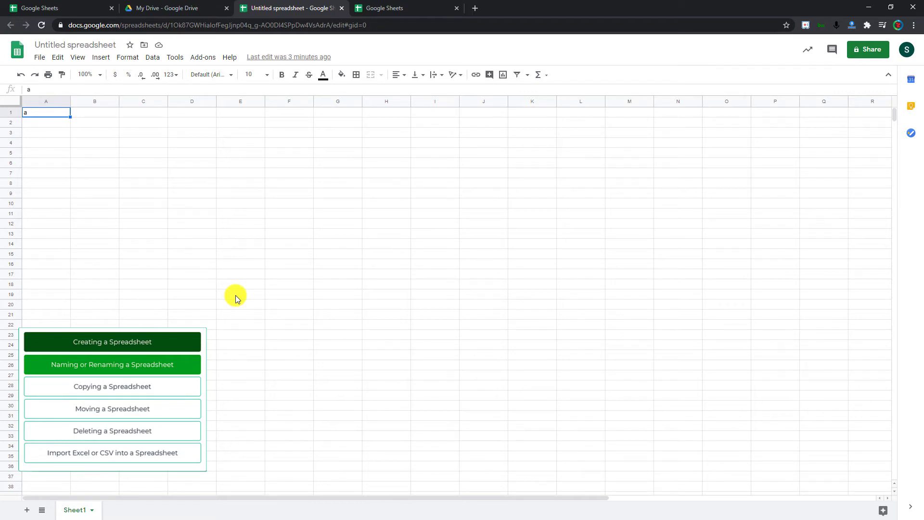
- Rename the open spreadsheet to "My First Spreadsheet"
left_click(93, 44)
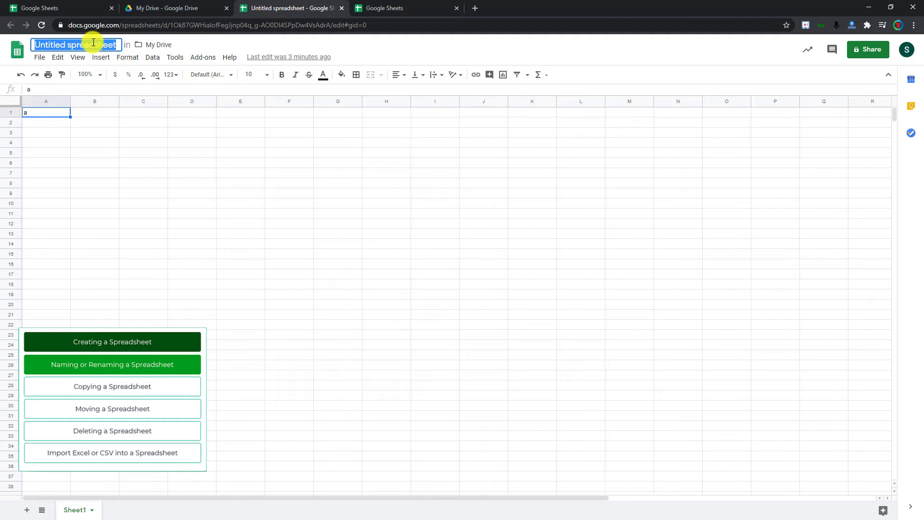
type("My Fi")
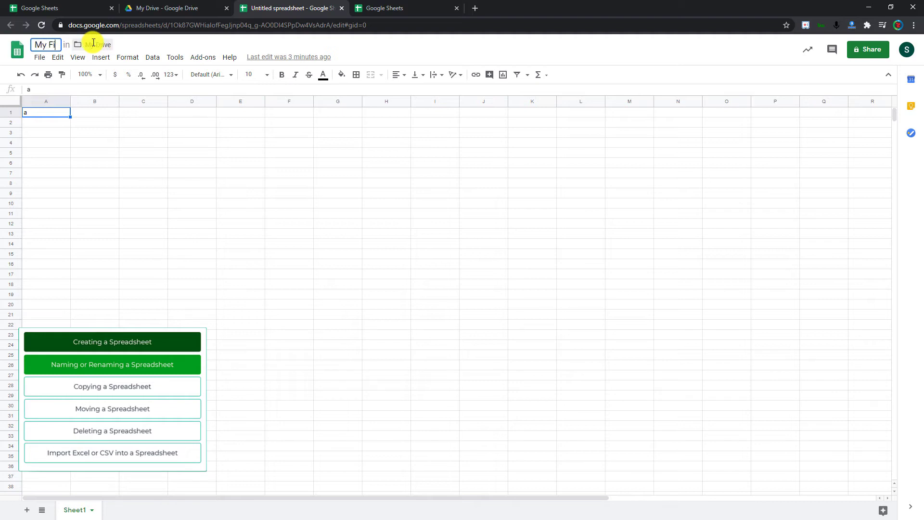
type("rst Spre")
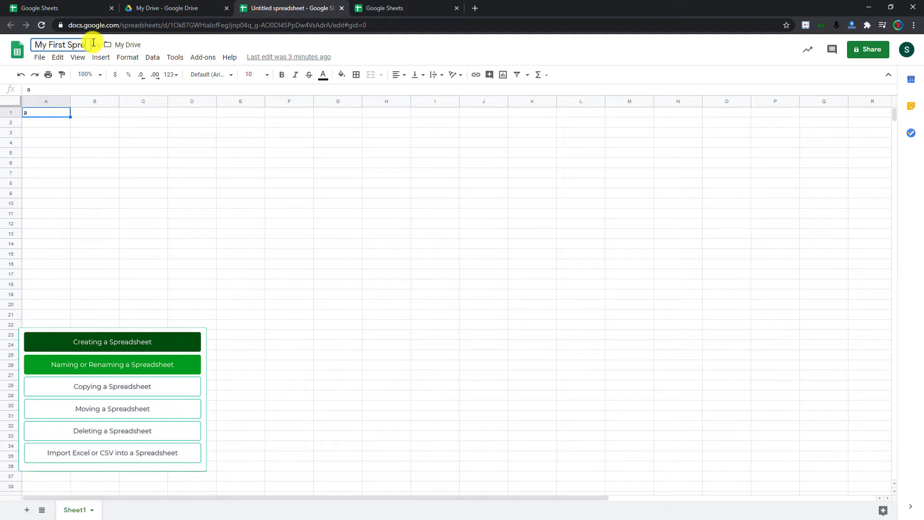
type("adsheet")
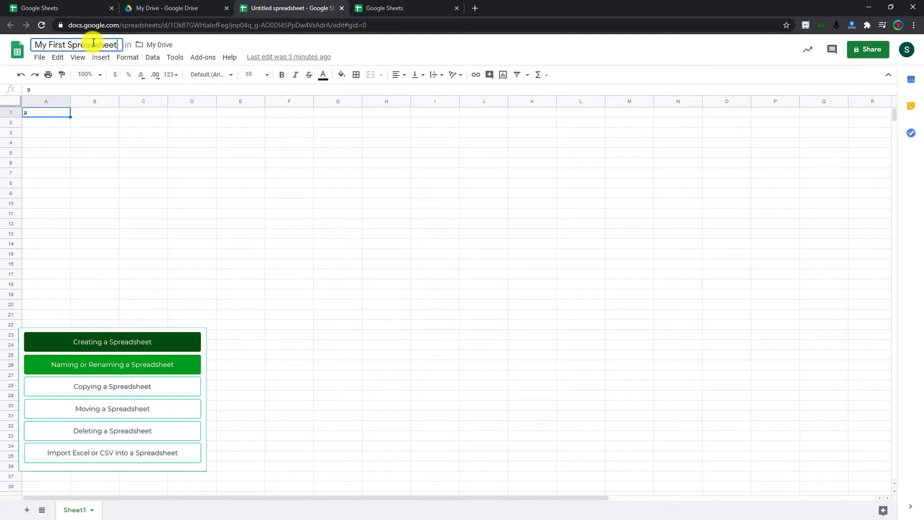
key("Return")
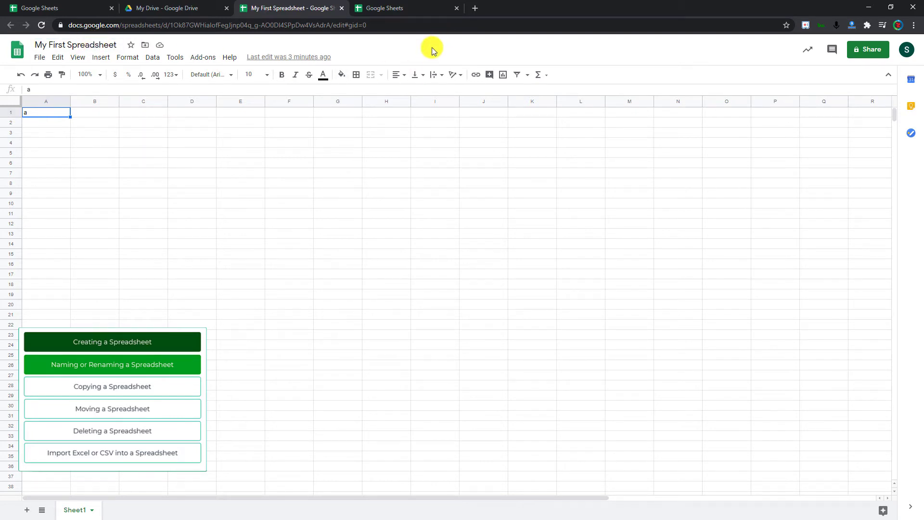
- Rename "My First Spreadsheet" to "My First Spreadsheet V1" directly from the My Drive file list
left_click(193, 7)
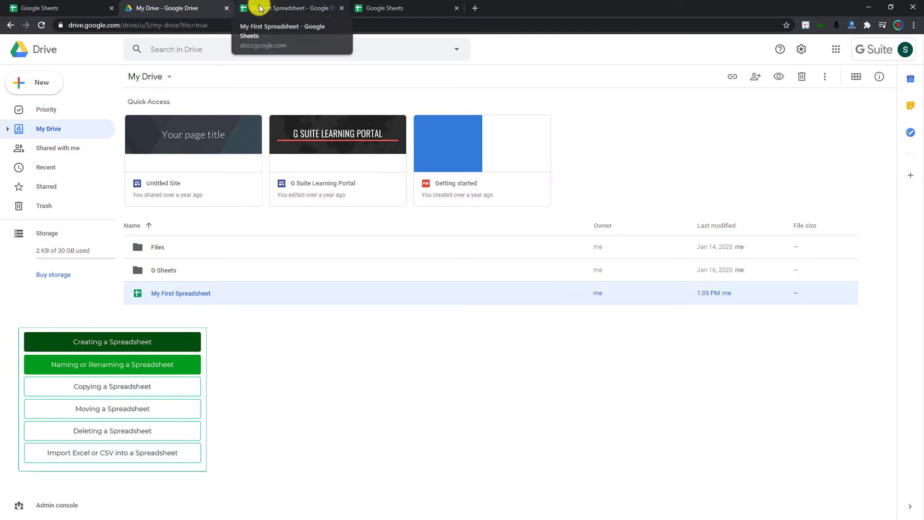
right_click(211, 294)
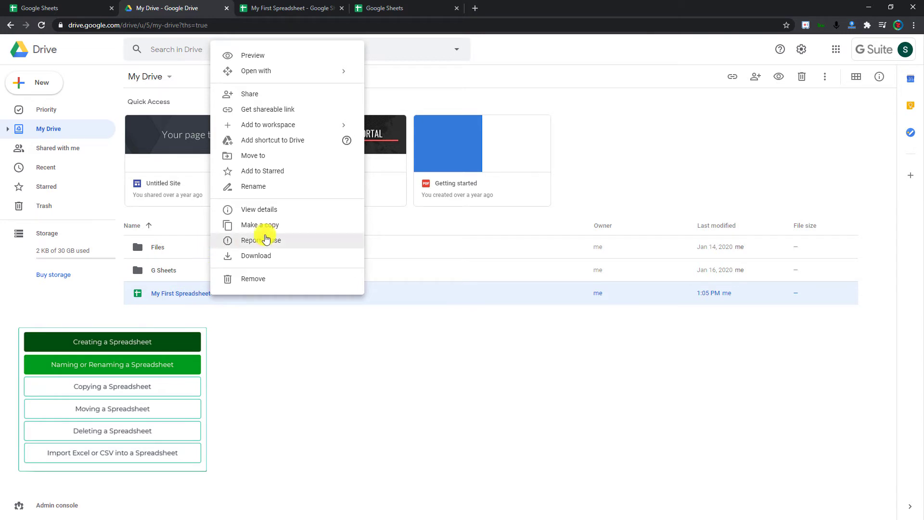
left_click(294, 186)
key("Right")
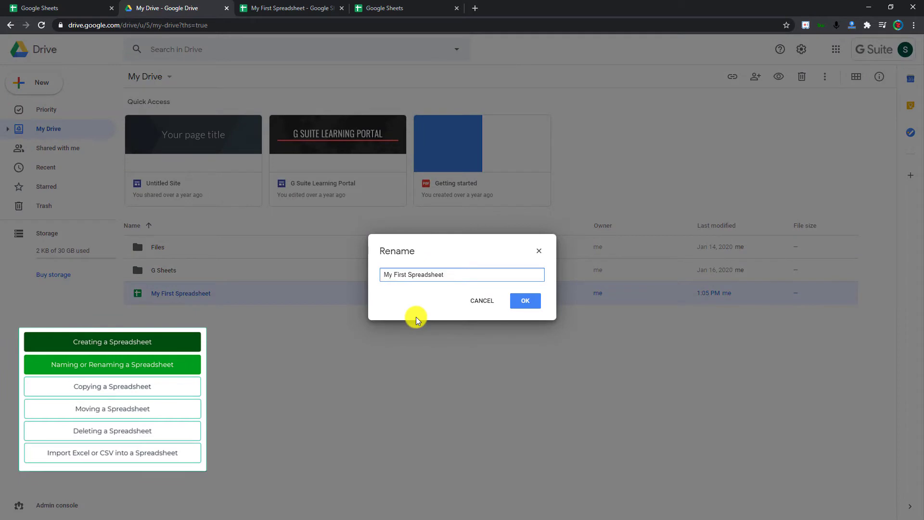
type("V1")
left_click(525, 300)
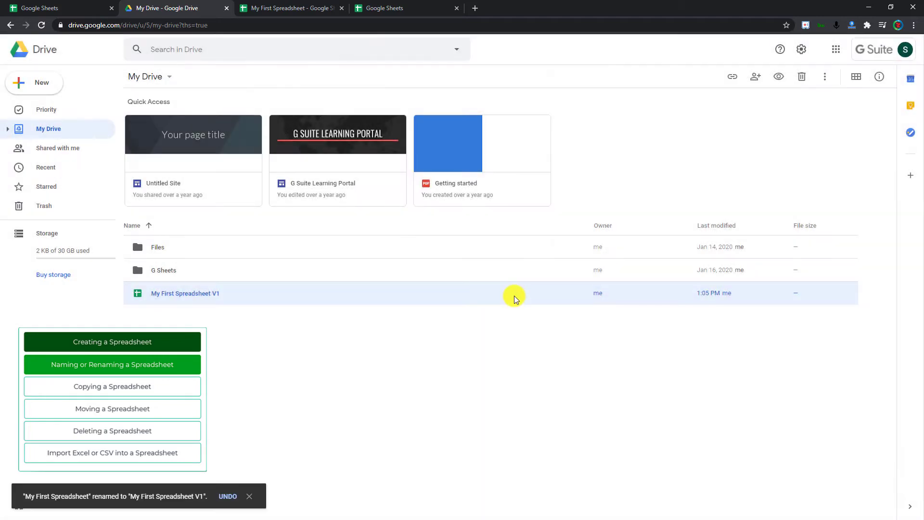
- Switch to the open spreadsheet and rename it to "My First Spreadsheet V1.1"
left_click(292, 12)
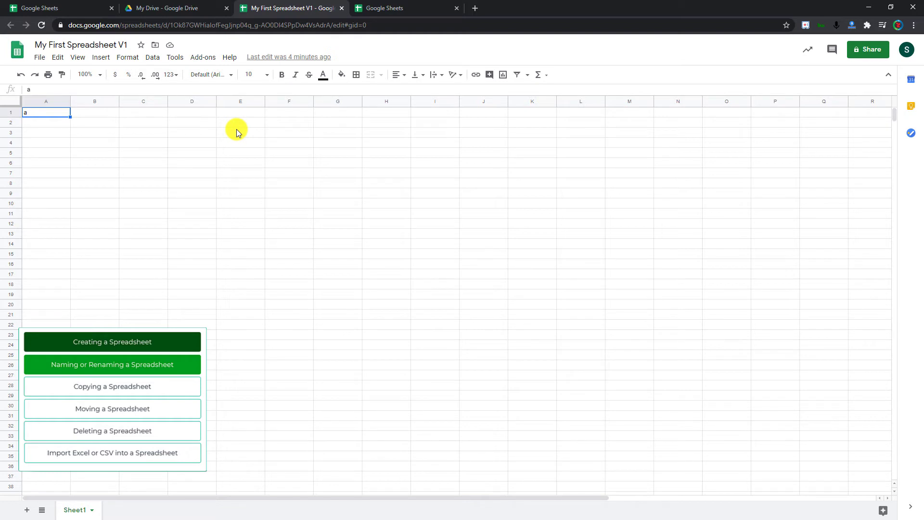
left_click(92, 44)
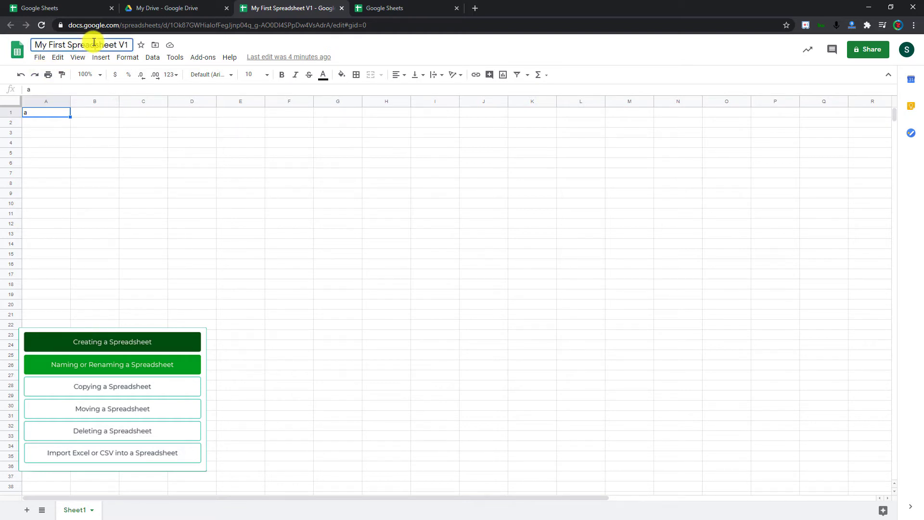
type(".1")
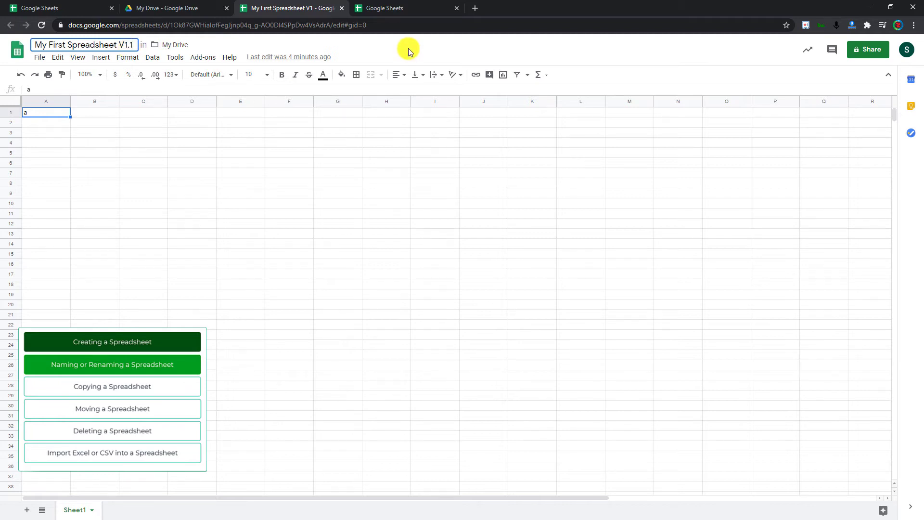
key("Return")
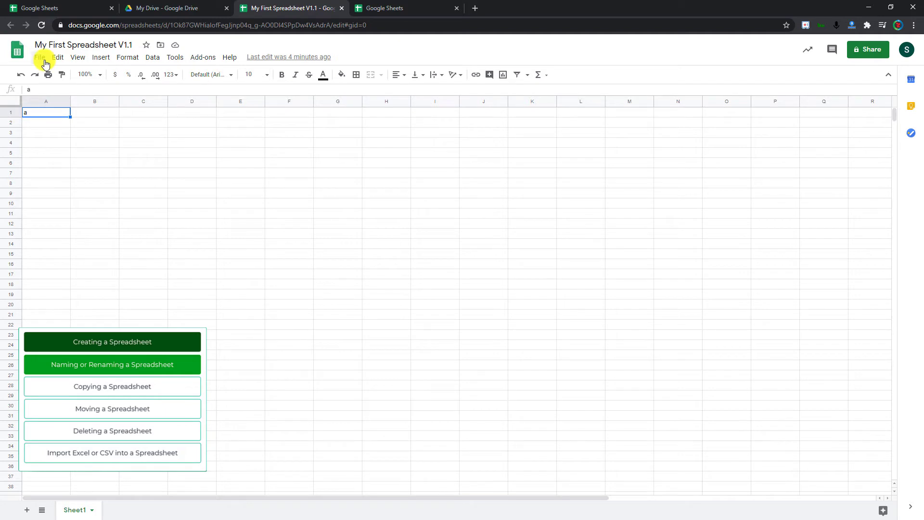
left_click(43, 59)
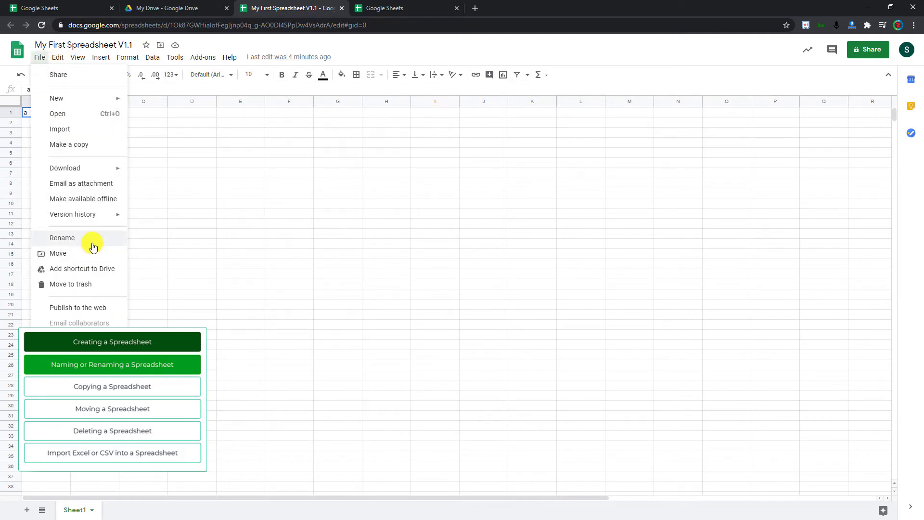
left_click(268, 176)
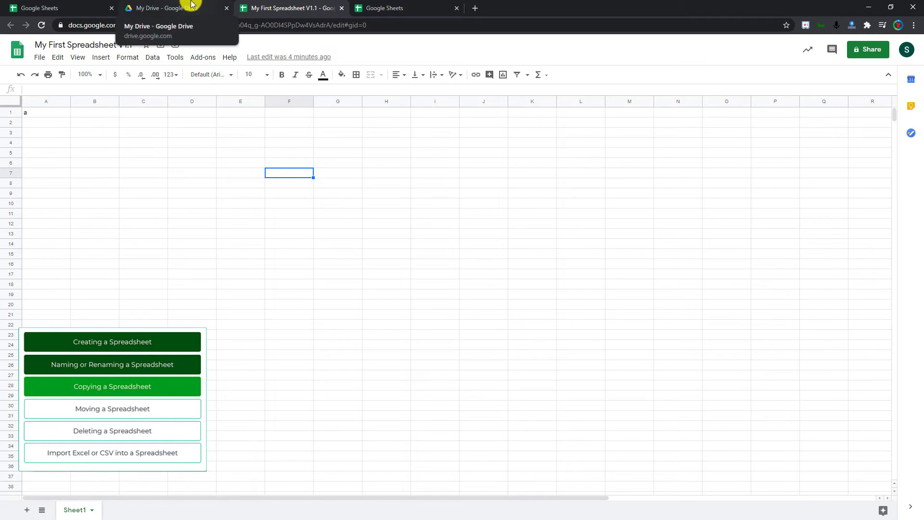
- Return to My Drive and make a copy of "My First Spreadsheet V1.1" from the file list
left_click(192, 6)
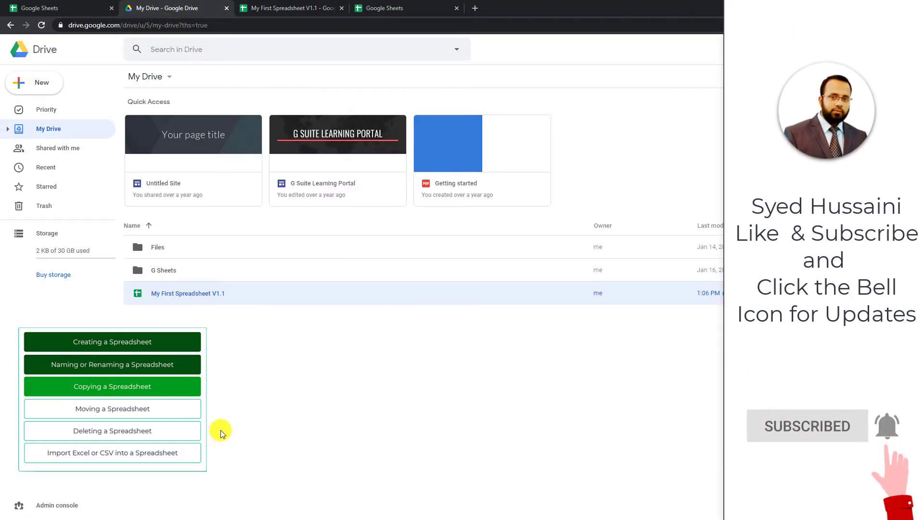
right_click(237, 290)
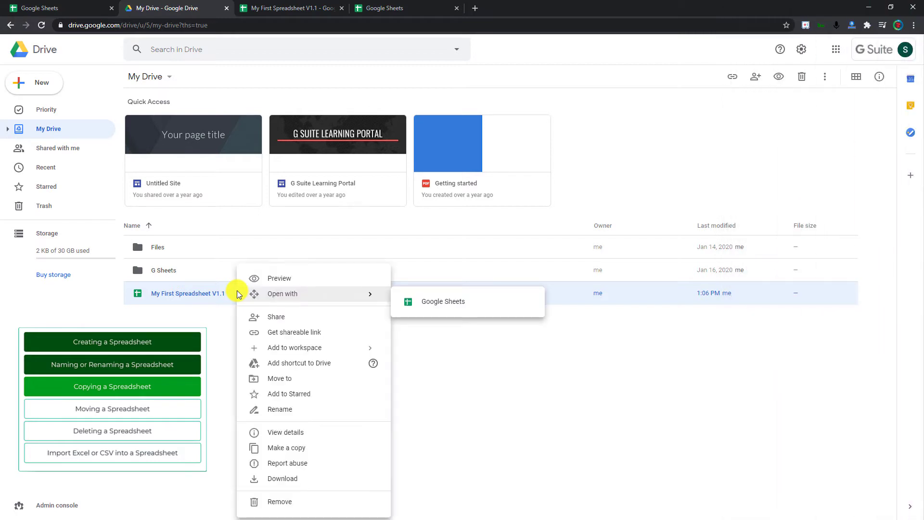
left_click(357, 451)
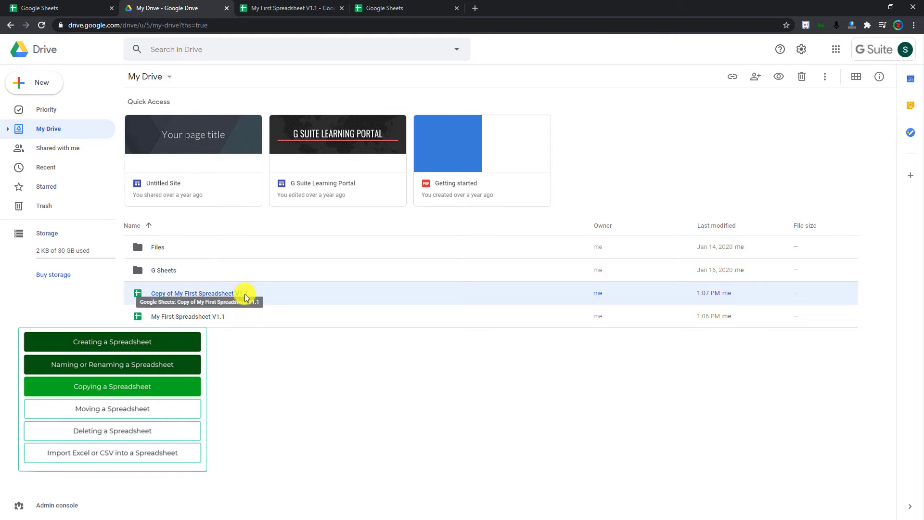
- Rename the copied spreadsheet in My Drive to "My First Spreadsheet V1.2"
right_click(244, 294)
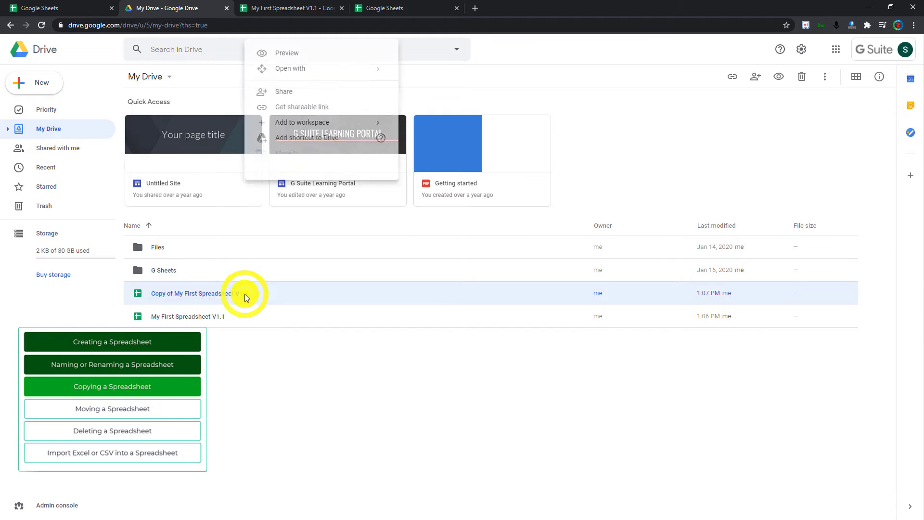
left_click(293, 186)
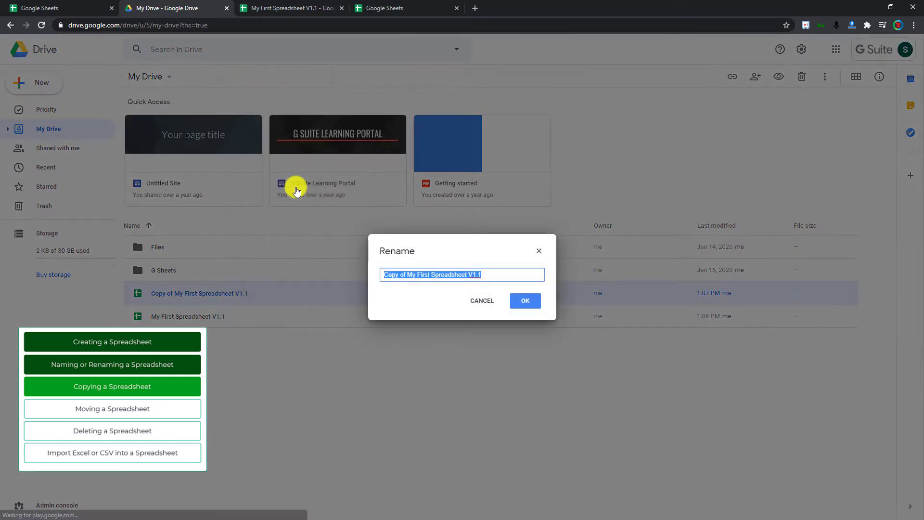
key("ctrl+Left")
key("ctrl+Left")
key("ctrl+Left")
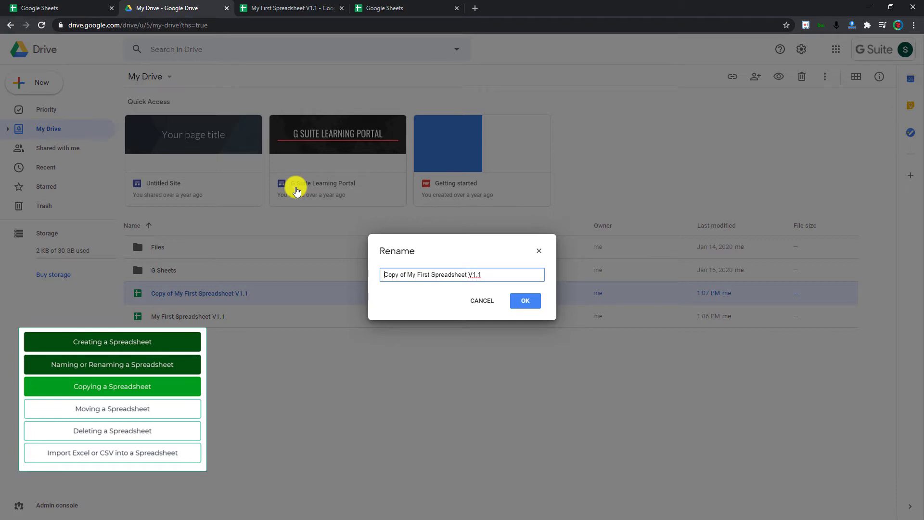
key("ctrl+shift+Right")
key("ctrl+shift+Right")
key("Delete")
key("End")
key("BackSpace")
type("2")
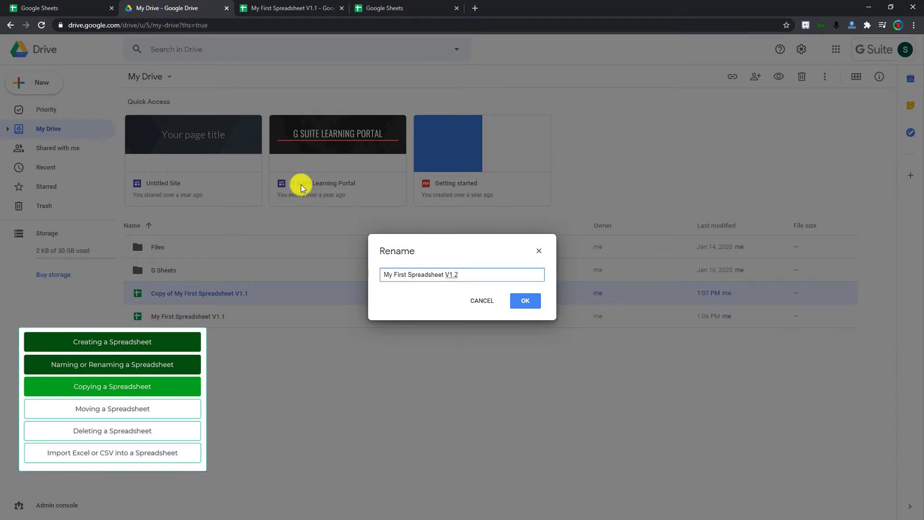
left_click(525, 301)
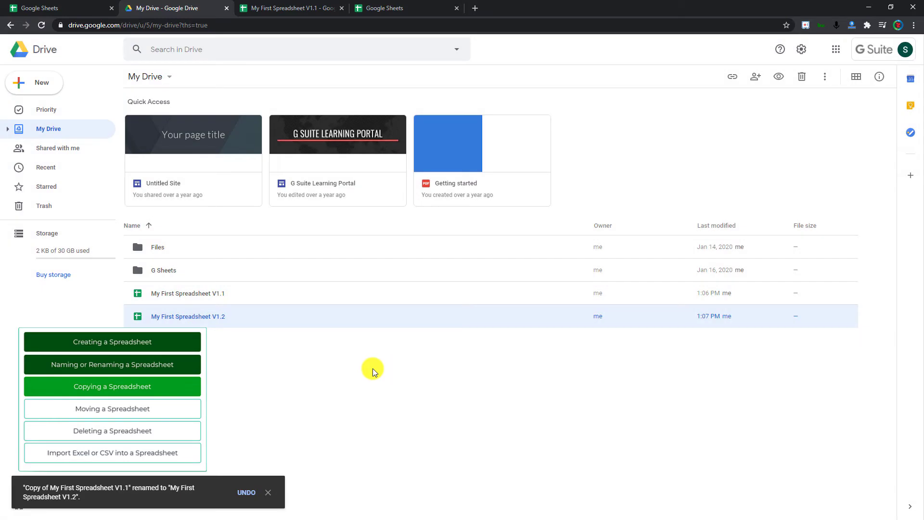
left_click(373, 368)
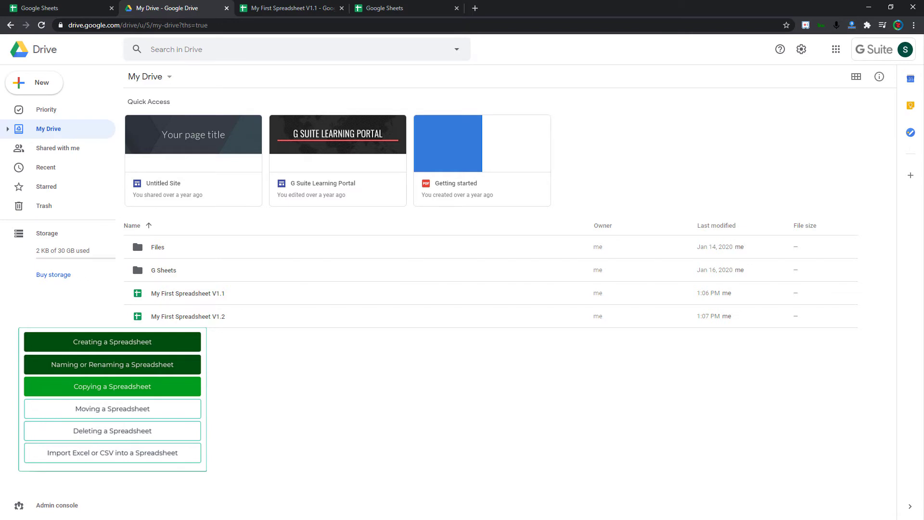
- Copy the open "My First Spreadsheet V1.1" into the G Sheets folder of My Drive under the name "My First Spreadsheet V1.3"
left_click(311, 7)
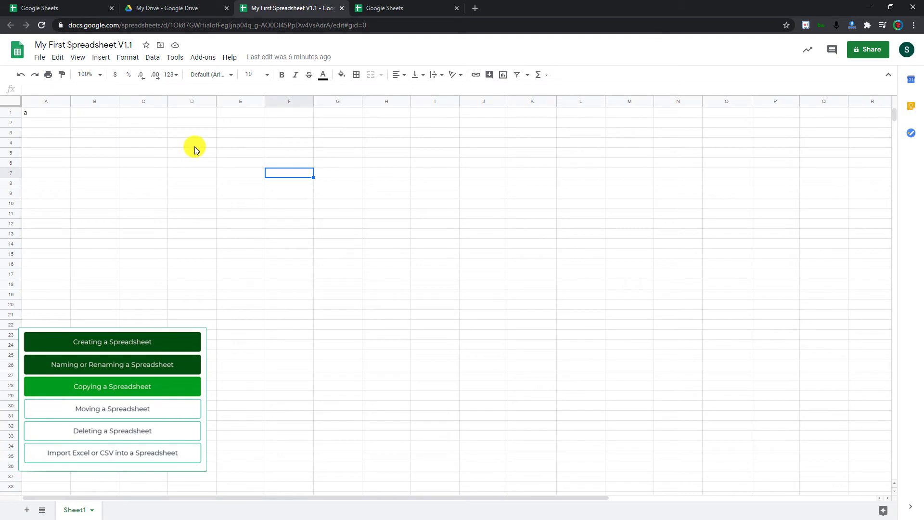
left_click(40, 58)
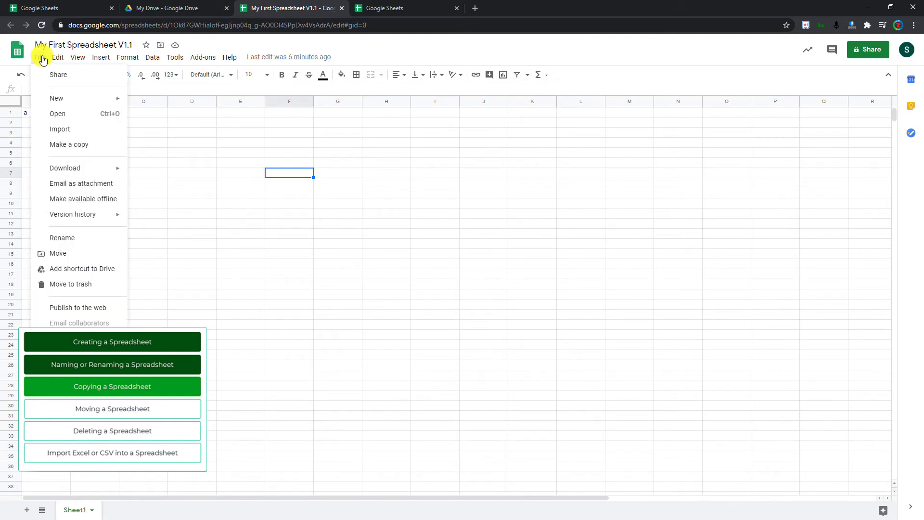
left_click(104, 145)
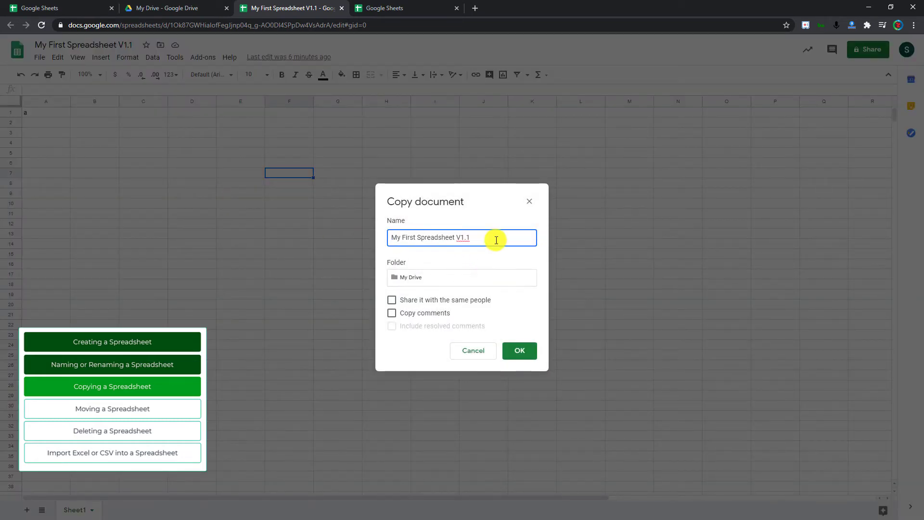
key("BackSpace")
type("3")
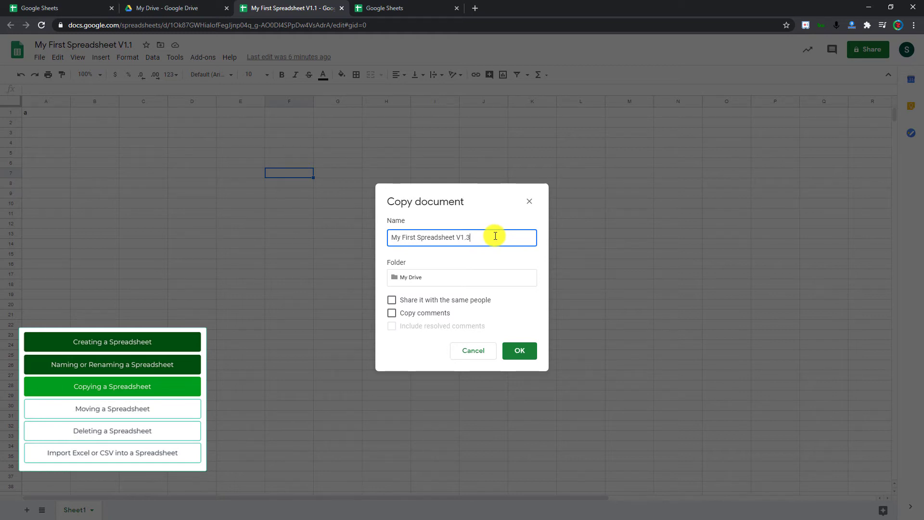
left_click(429, 283)
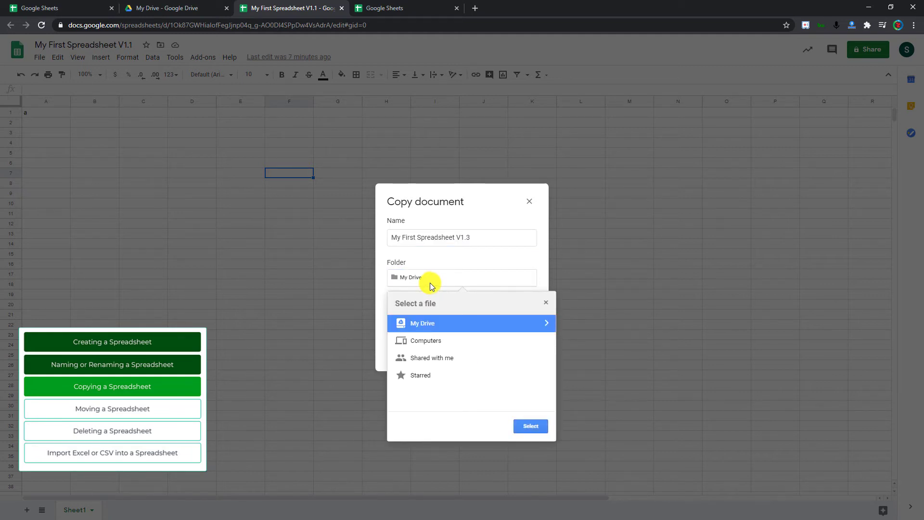
left_click(545, 326)
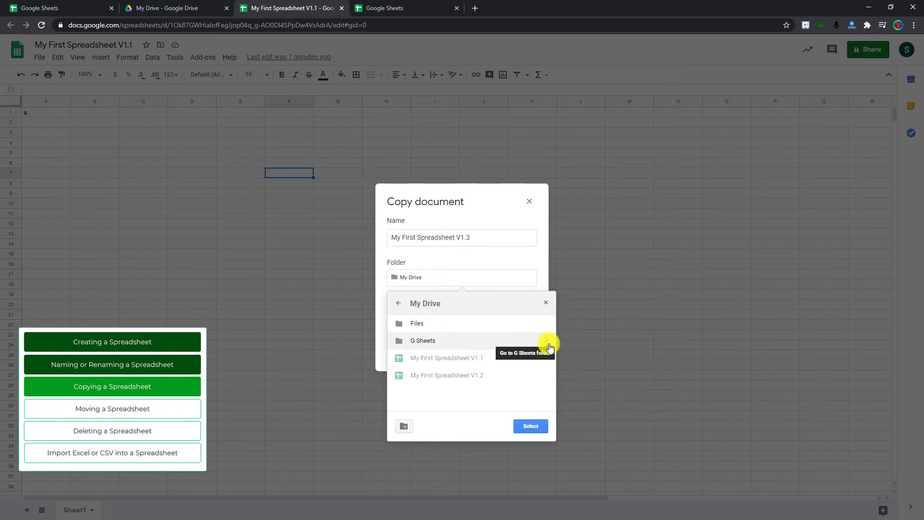
left_click(516, 339)
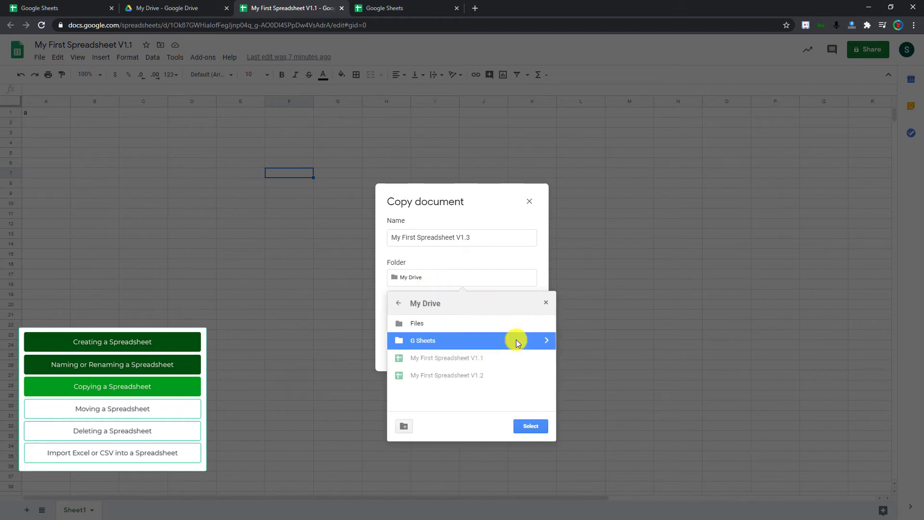
left_click(536, 429)
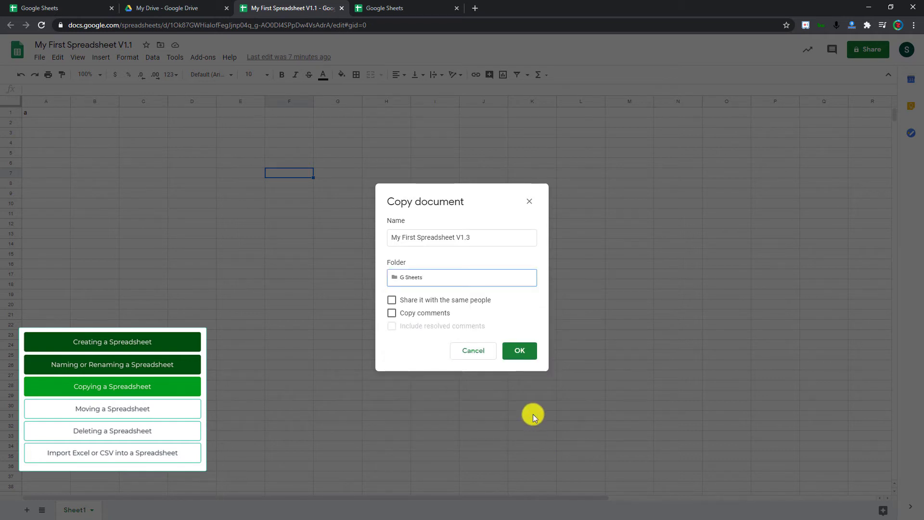
left_click(526, 355)
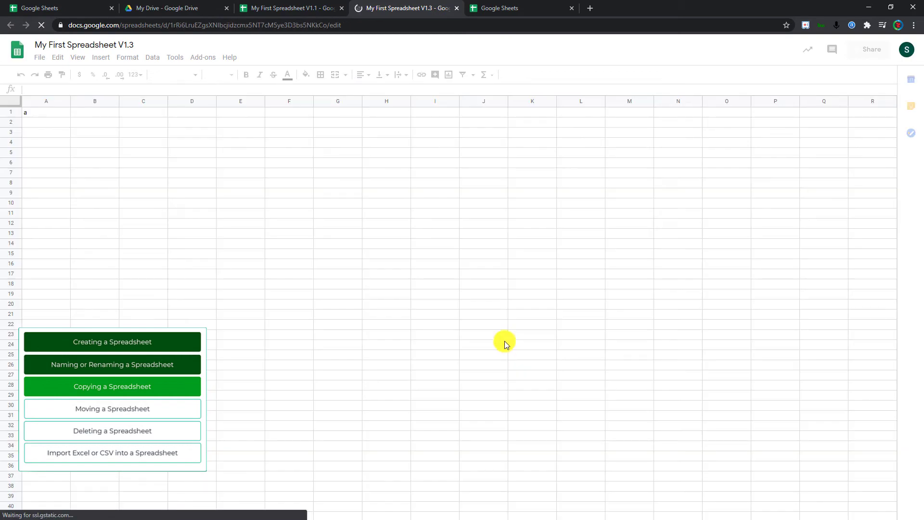
- Return to Drive, open the G Sheets folder and select "My First Spreadsheet V1.3" in it
left_click(201, 7)
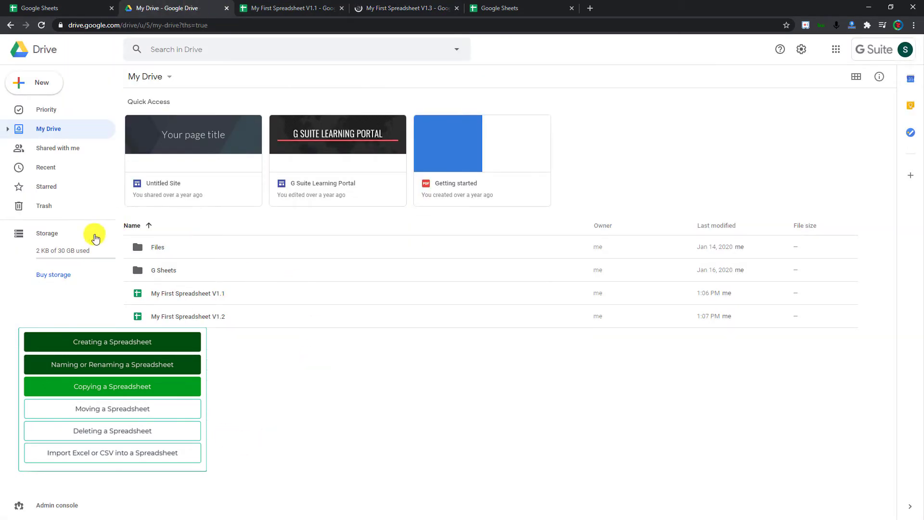
left_click(212, 275)
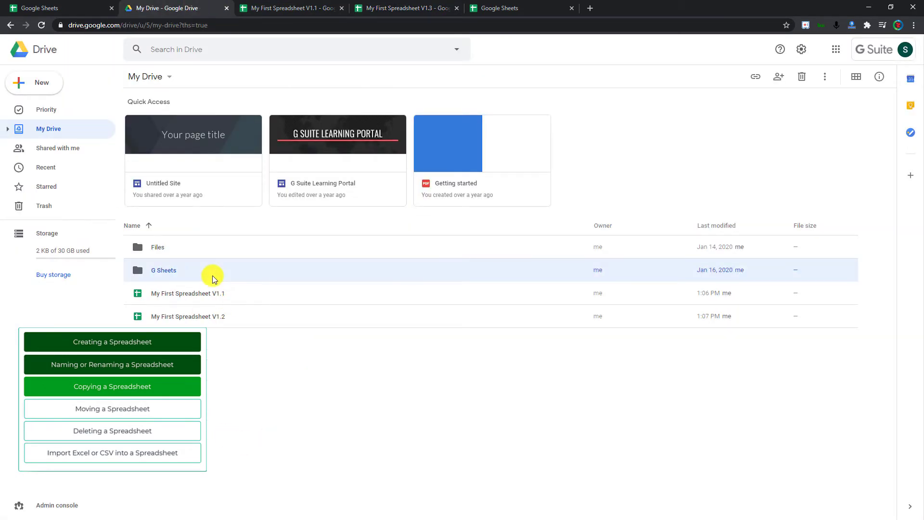
double_click(212, 275)
left_click(273, 149)
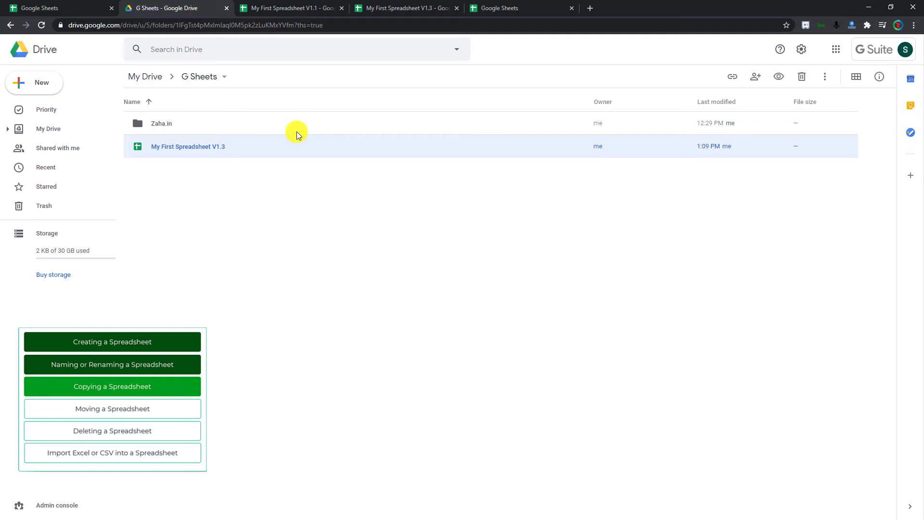
- Copy Sheet1 of "My First Spreadsheet V1.3" into the existing "My First Spreadsheet V1.2" and view the copied sheet there
left_click(409, 7)
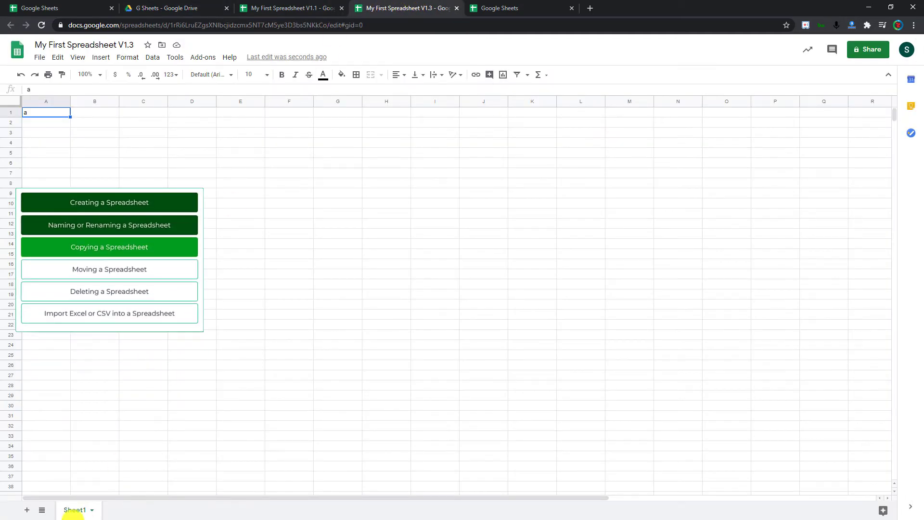
left_click(92, 512)
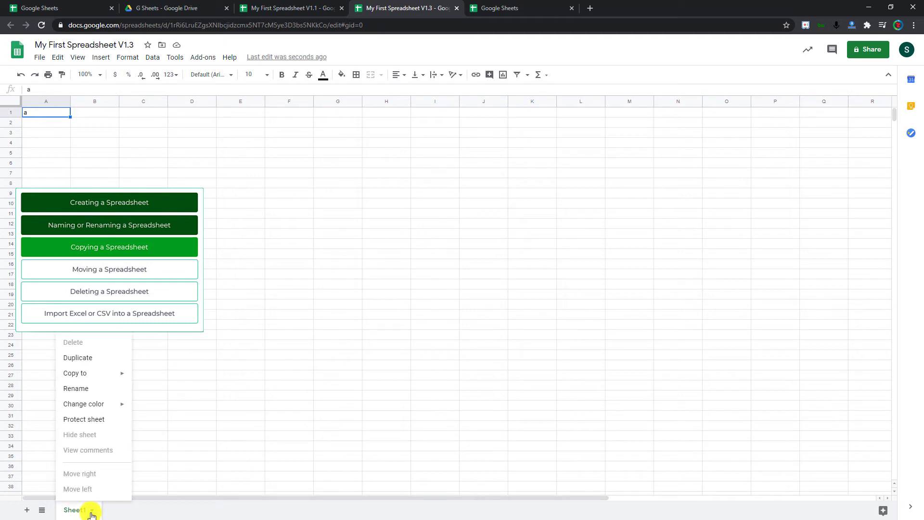
mouse_move(101, 375)
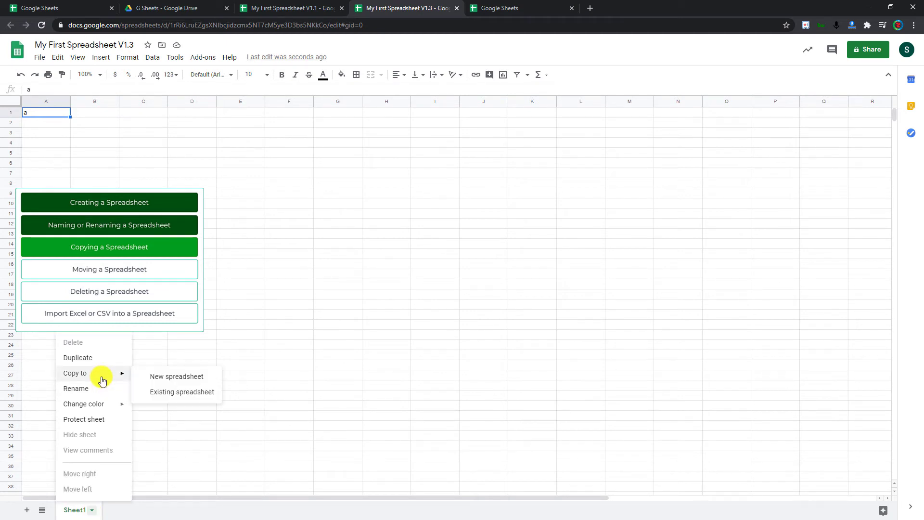
left_click(187, 393)
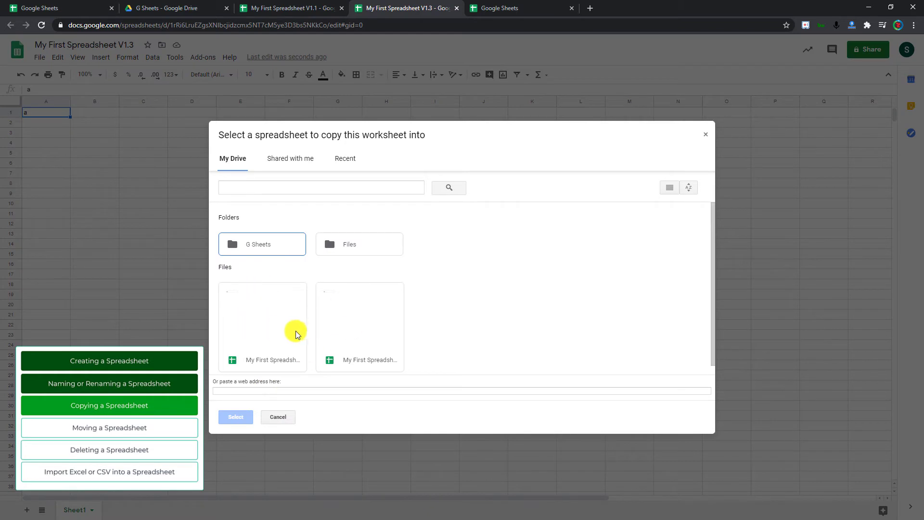
left_click(293, 327)
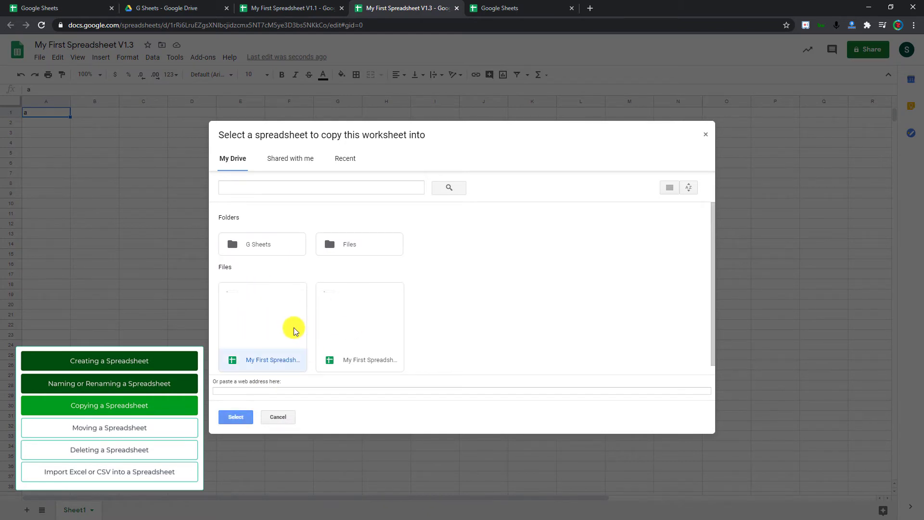
left_click(243, 416)
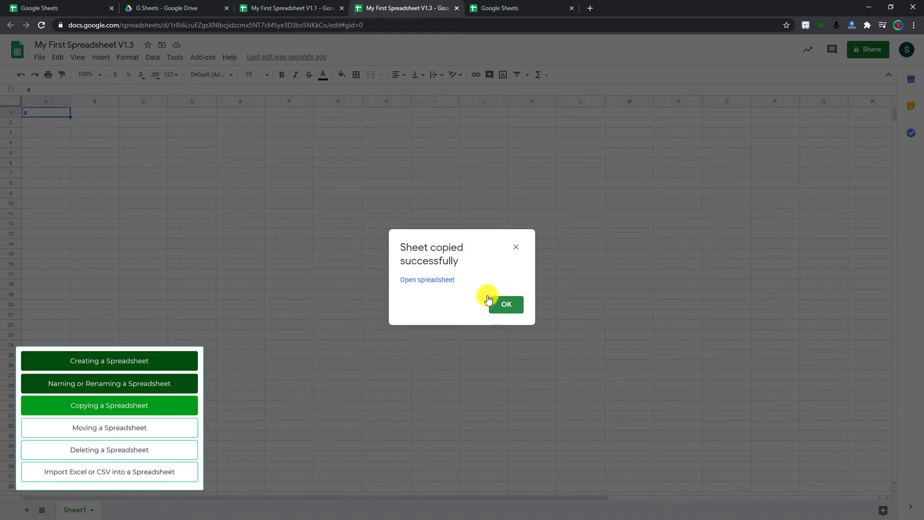
left_click(422, 280)
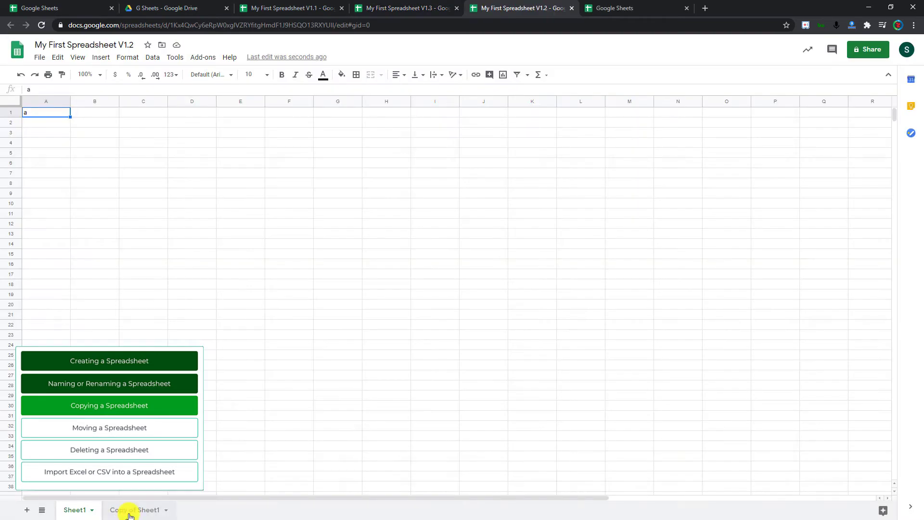
left_click(130, 512)
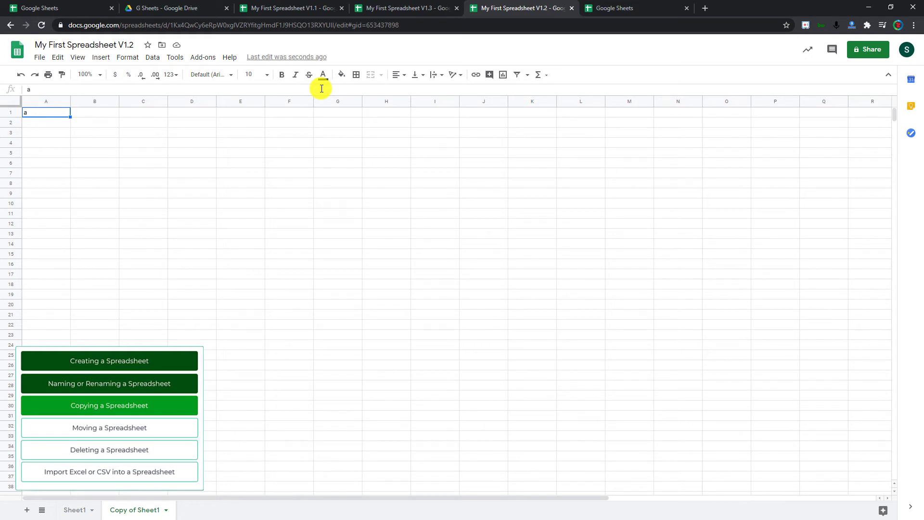
- Close "My First Spreadsheet V1.2", dismiss the sheet copy confirmation and close "My First Spreadsheet V1.3"
left_click(571, 8)
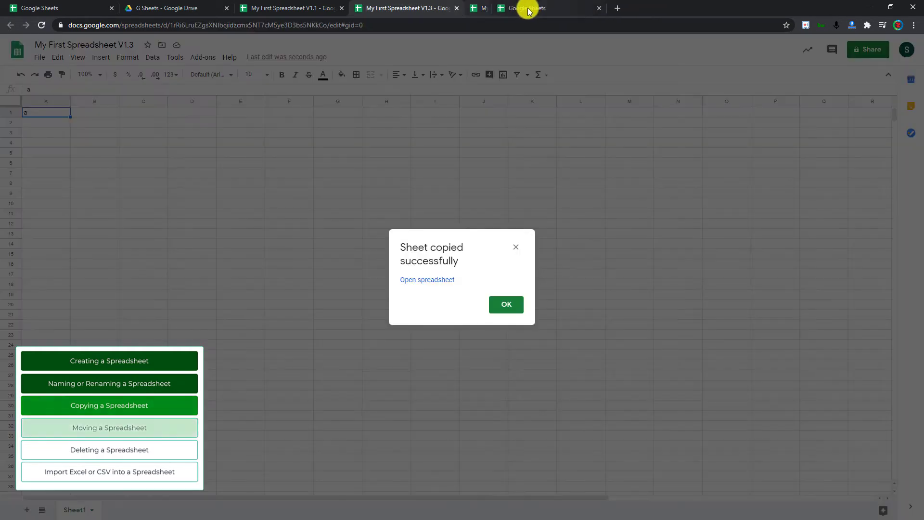
left_click(503, 302)
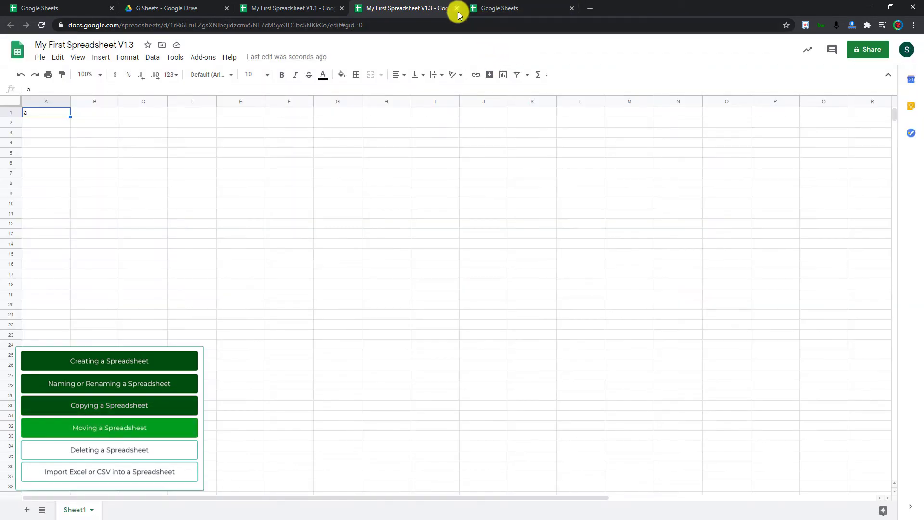
left_click(456, 8)
- Move the open "My First Spreadsheet V1.1" from My Drive into the G Sheets folder
left_click(289, 8)
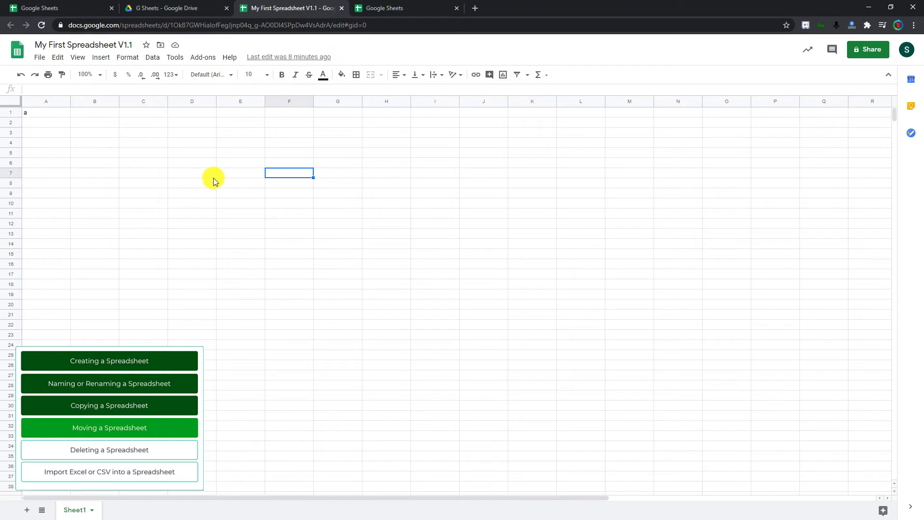
left_click(42, 59)
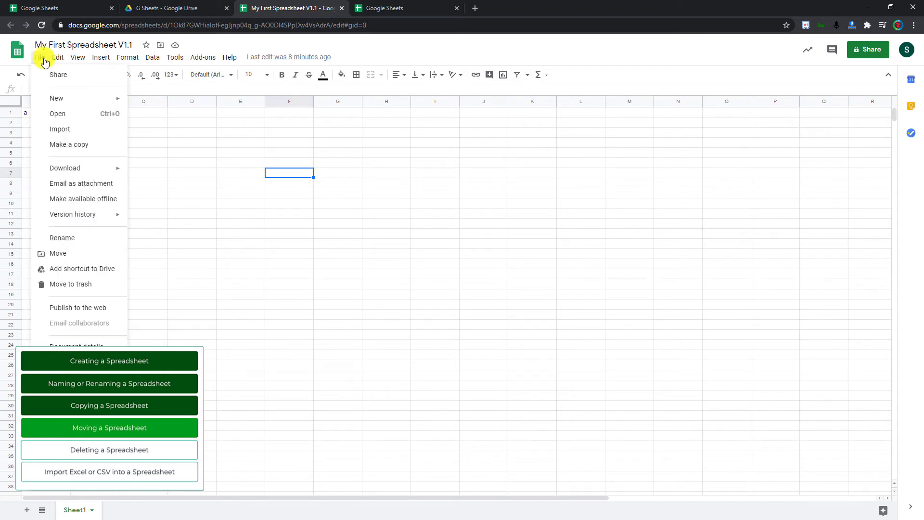
left_click(99, 255)
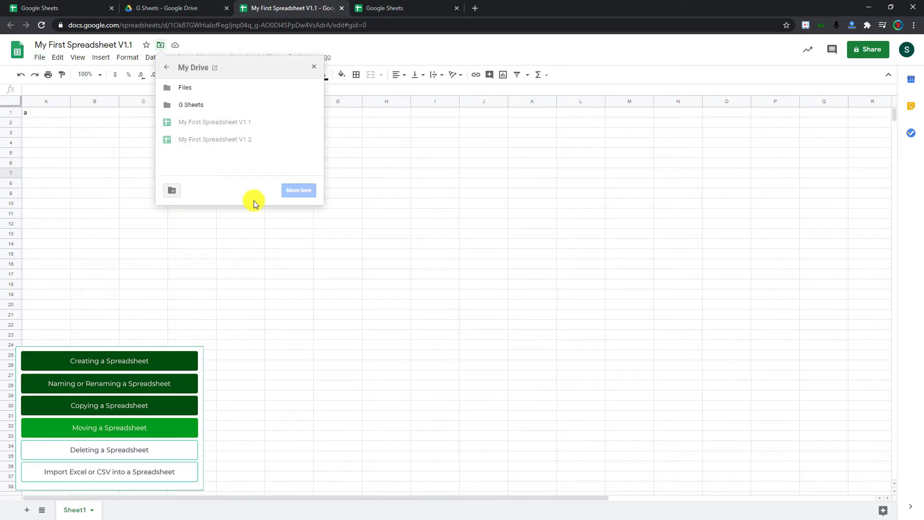
left_click(250, 104)
left_click(298, 191)
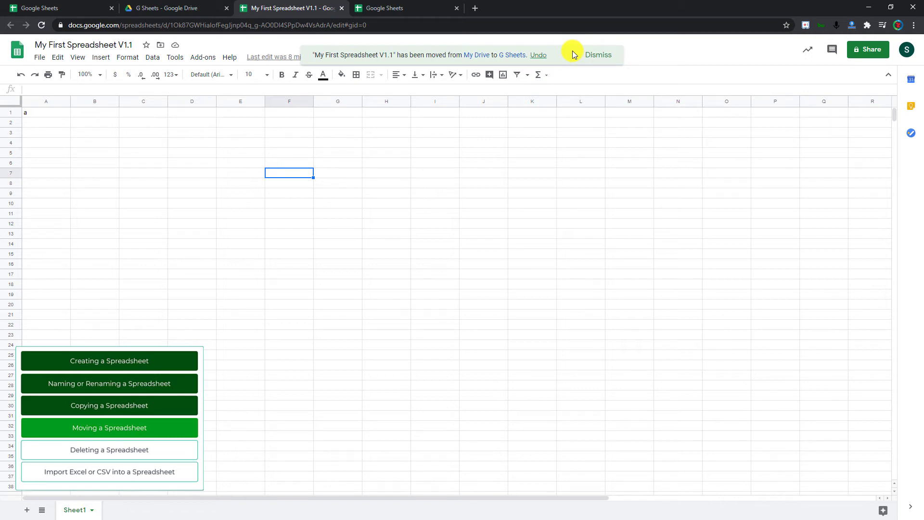
left_click(539, 56)
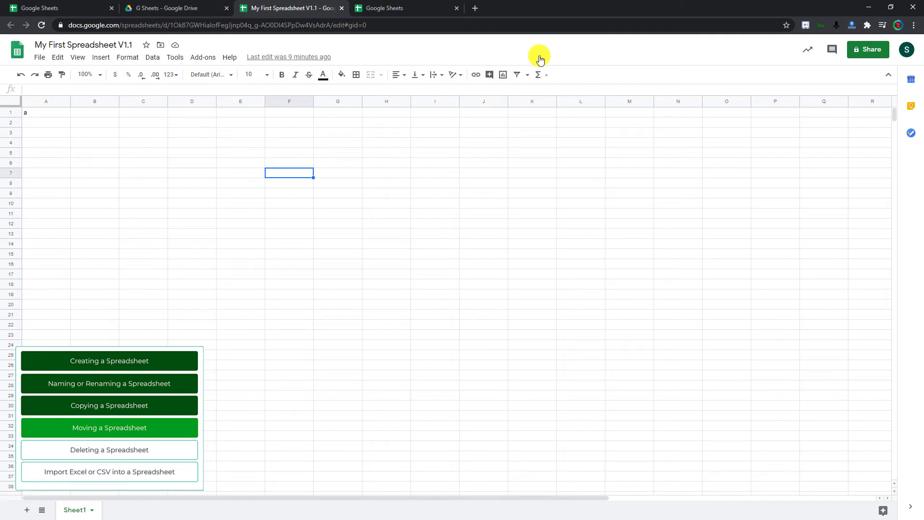
- In Drive, move "My First Spreadsheet V1.3" from the G Sheets folder to My Drive and open My Drive
left_click(189, 8)
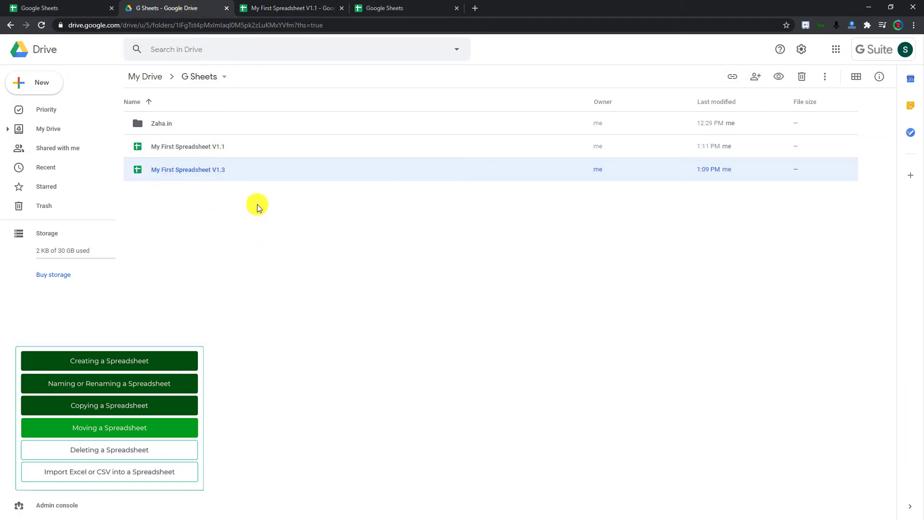
left_click_drag(232, 172, 161, 184)
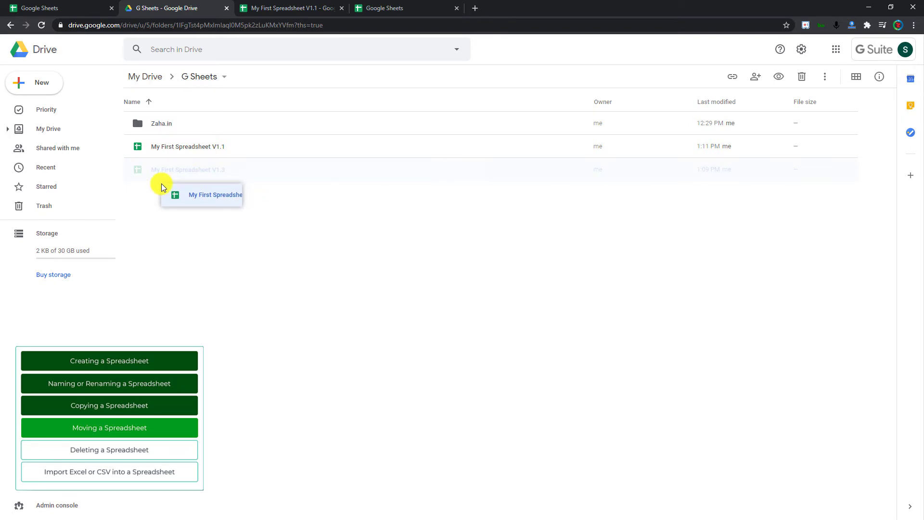
left_click_drag(162, 185, 53, 132)
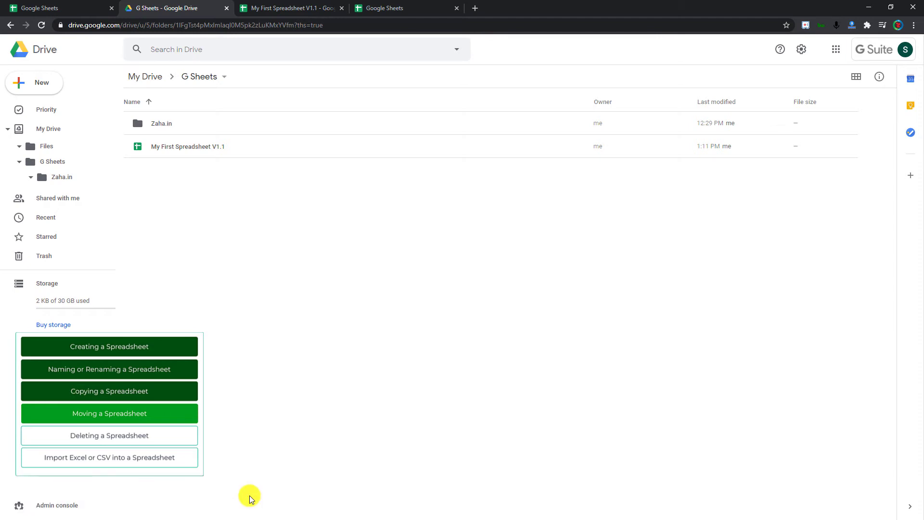
left_click(43, 128)
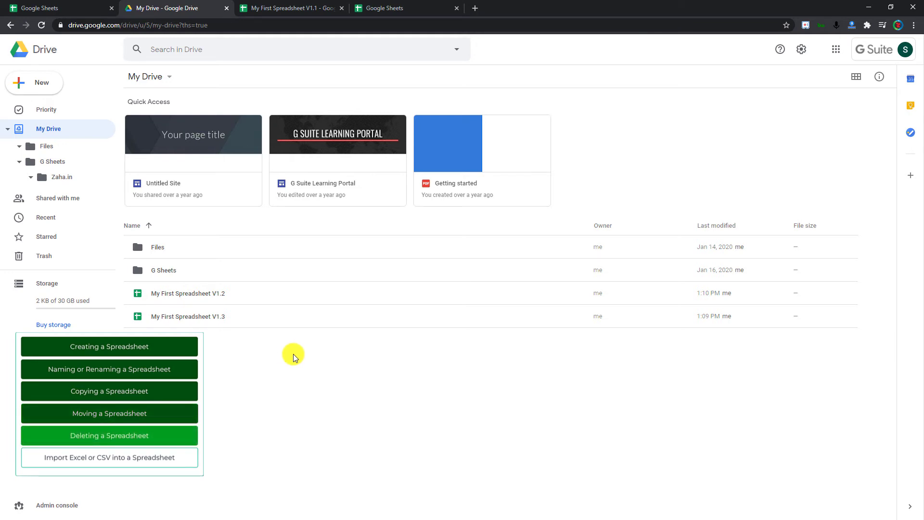
- Delete "My First Spreadsheet V1.3" from My Drive and view the available file actions for "My First Spreadsheet V1.2"
left_click(264, 321)
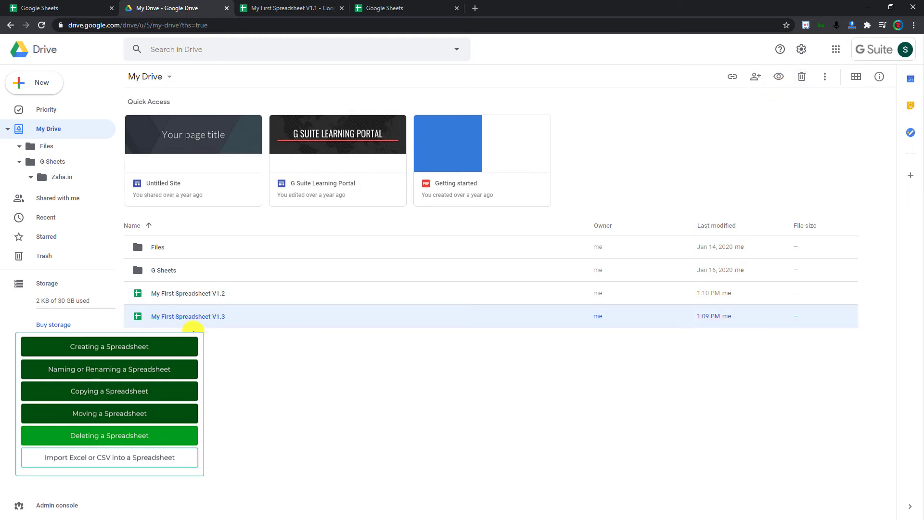
key("Delete")
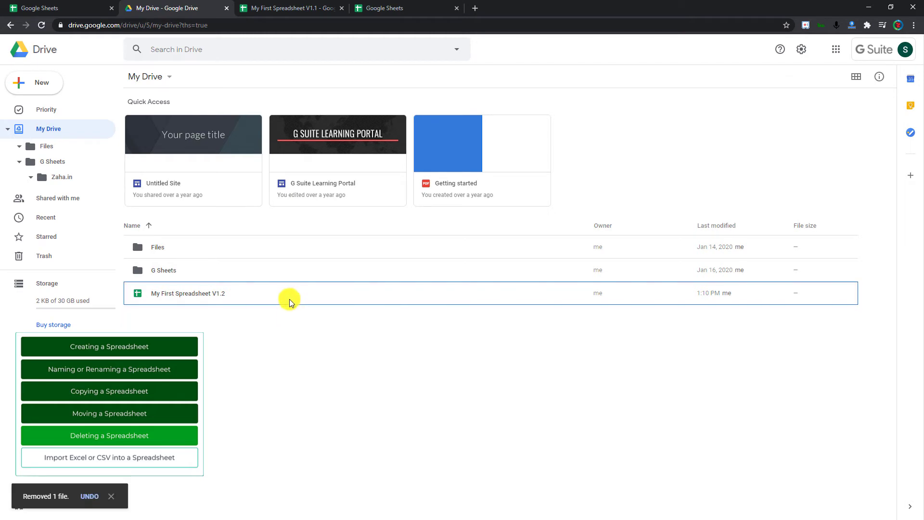
right_click(290, 296)
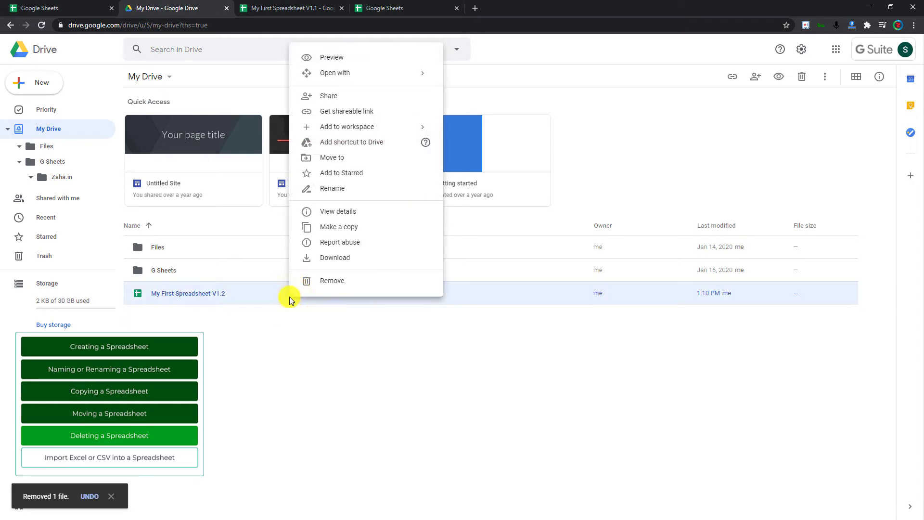
left_click(313, 358)
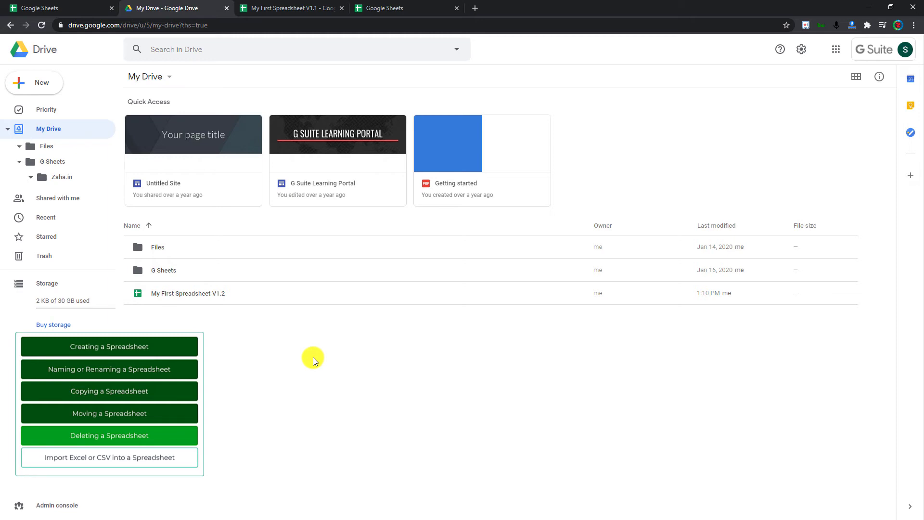
- Move the open "My First Spreadsheet V1.1" to the trash and go to the Sheets home screen
left_click(289, 8)
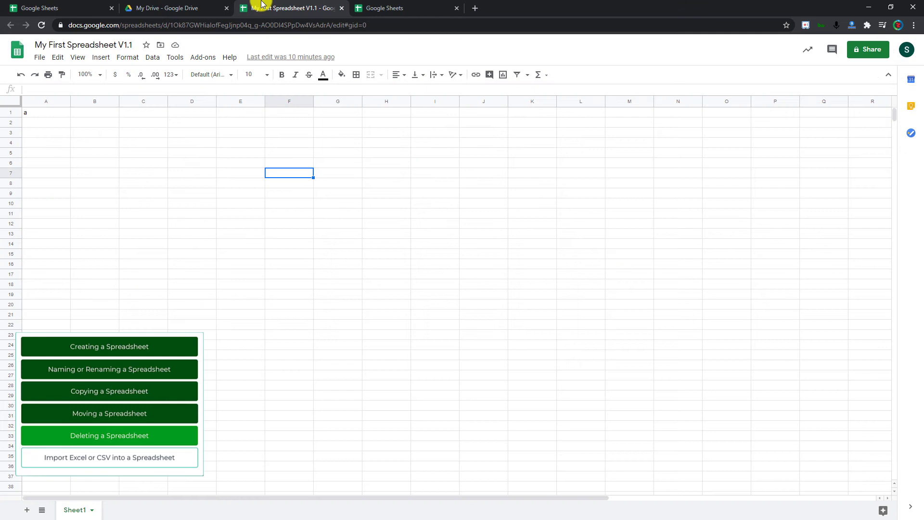
left_click(45, 59)
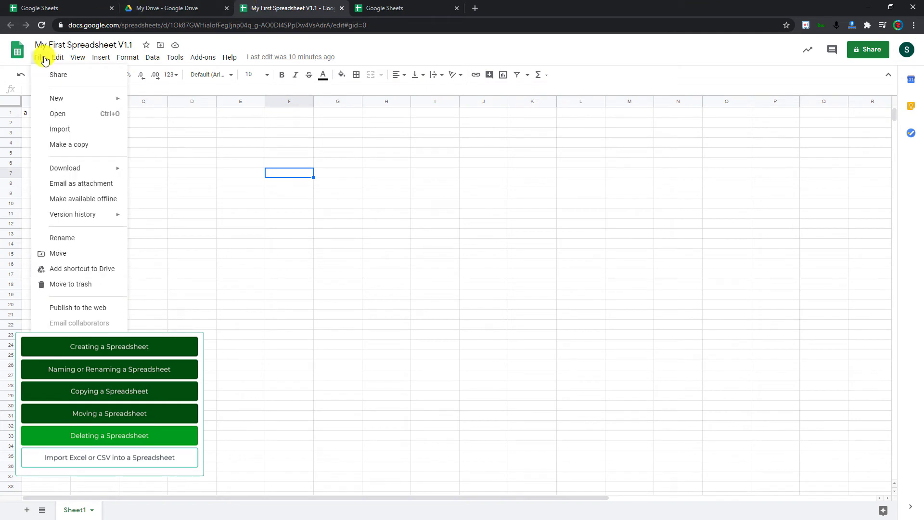
left_click(107, 288)
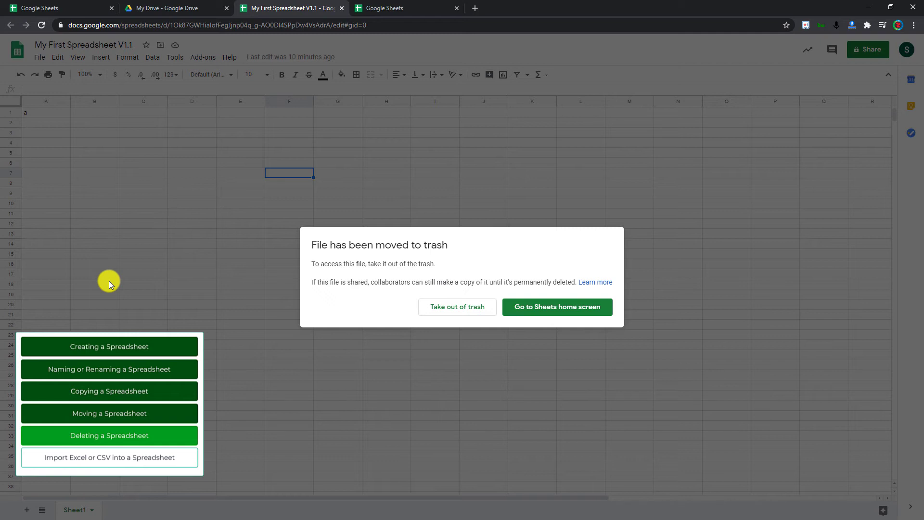
left_click(537, 314)
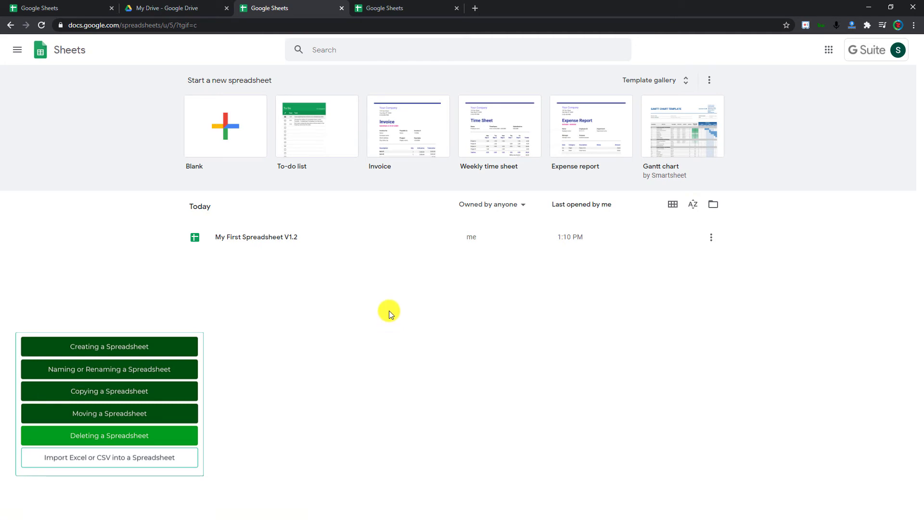
- Open the Drive trash from Sheets and view the restore and permanent deletion options for "My First Spreadsheet V1.1"
left_click(19, 53)
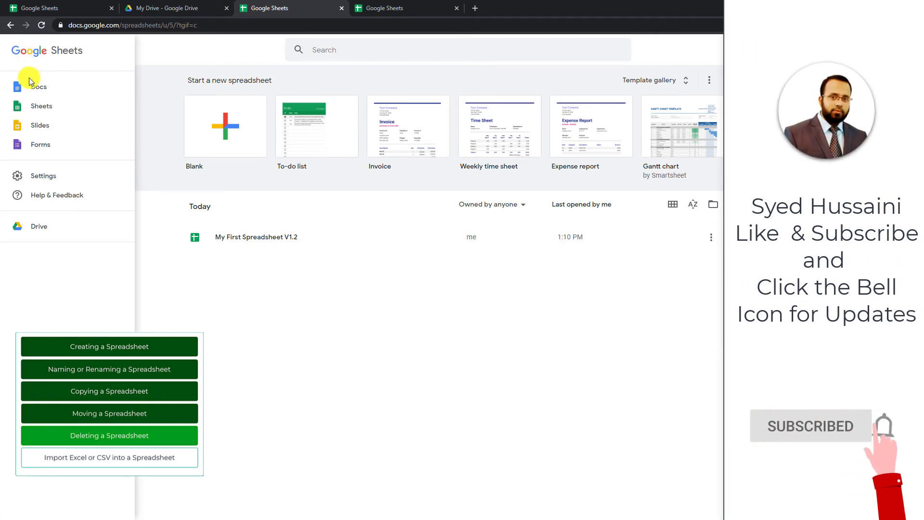
left_click(92, 234)
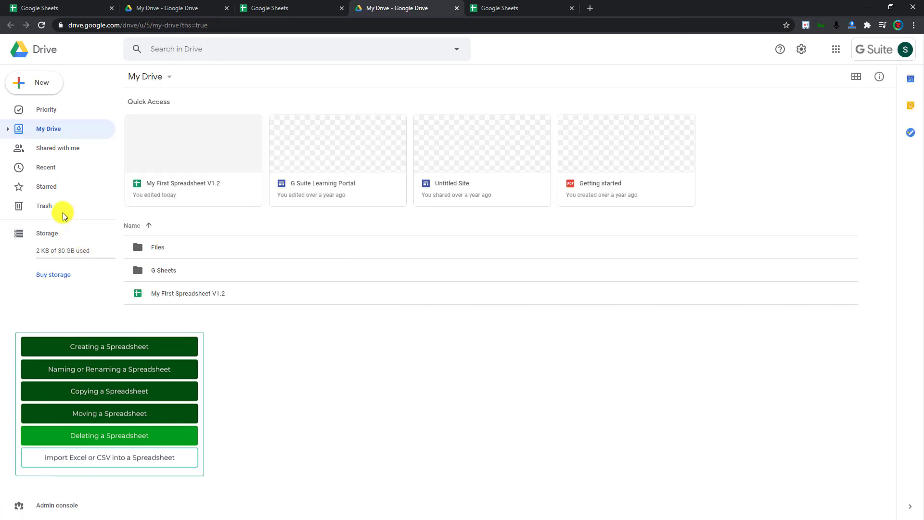
left_click(62, 212)
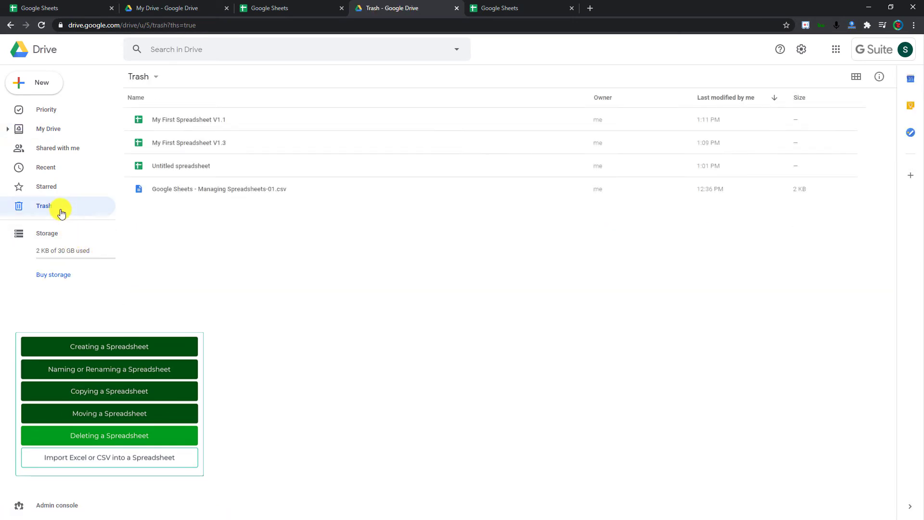
left_click(256, 124)
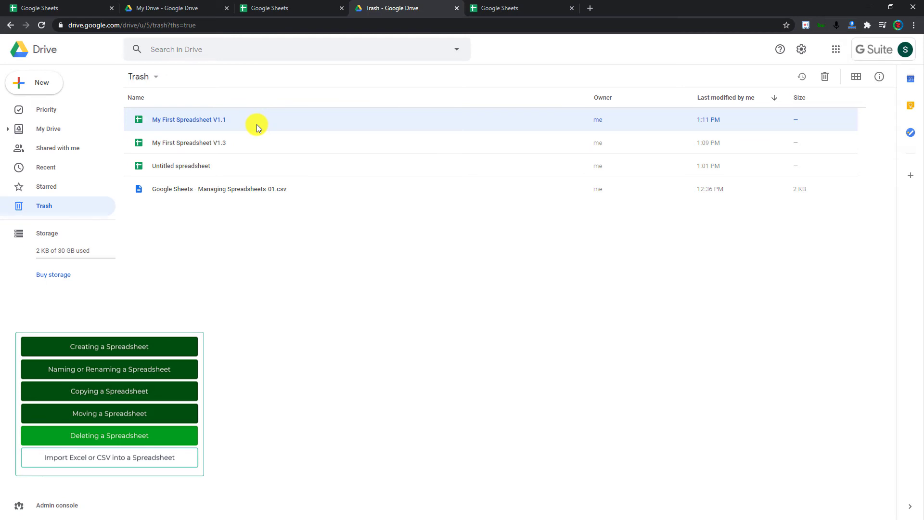
right_click(256, 124)
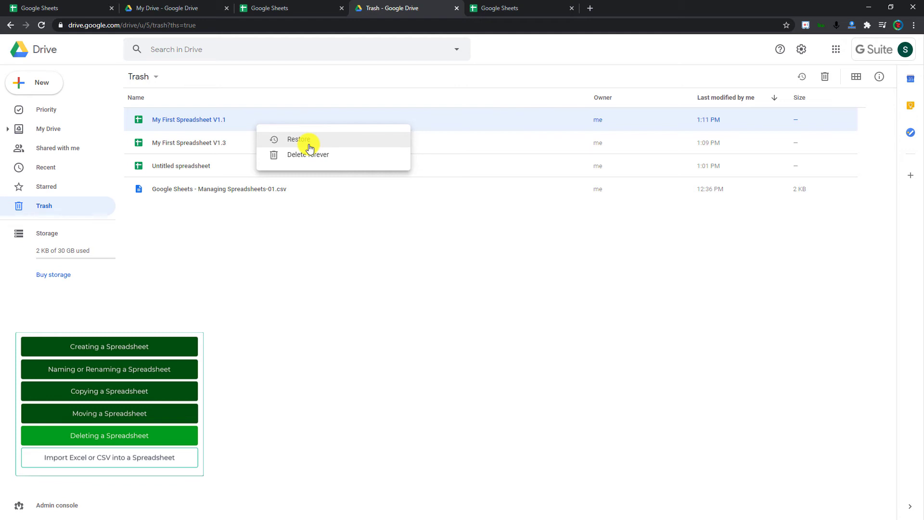
left_click(351, 298)
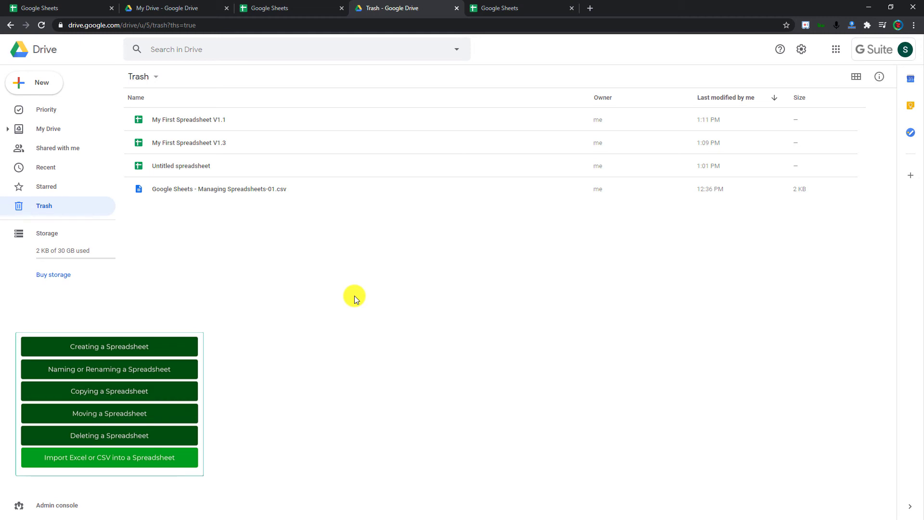
- Upload the Excel file "Google Sheets - Managing Spreadsheets.xlsx" from the computer to My Drive
left_click(77, 129)
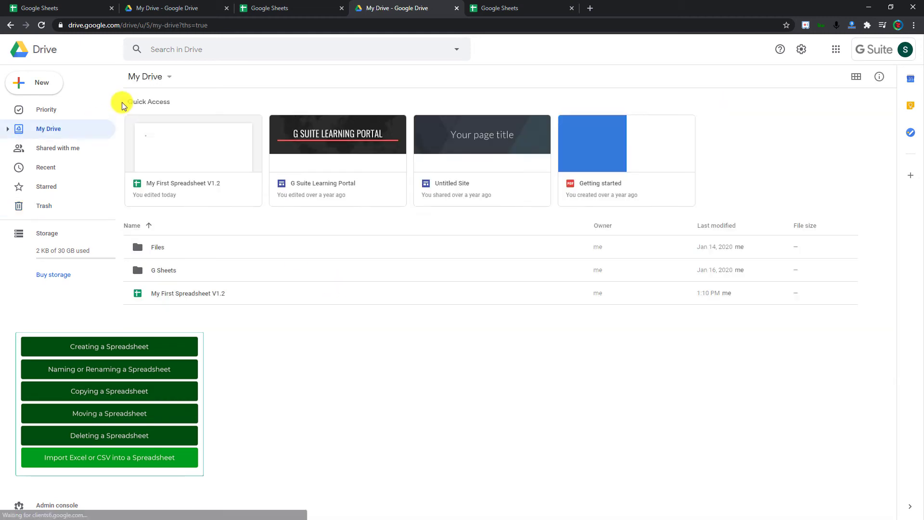
right_click(232, 340)
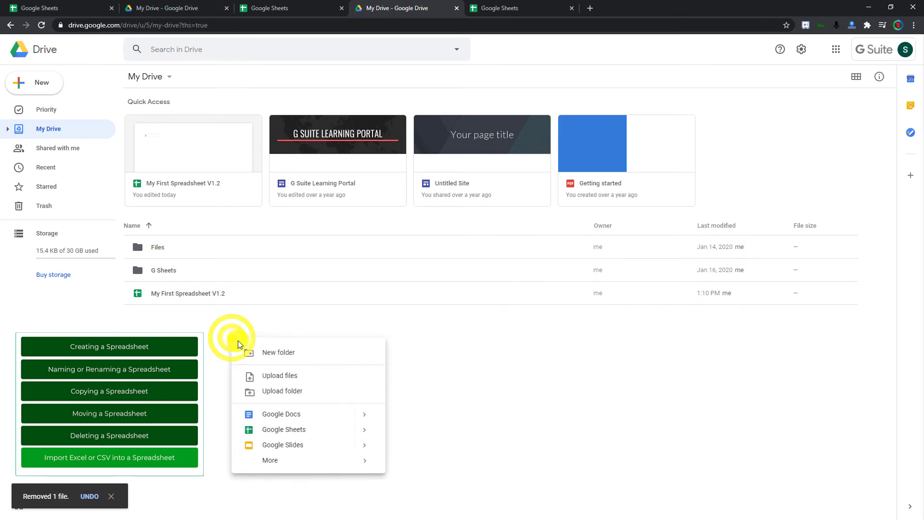
left_click(285, 376)
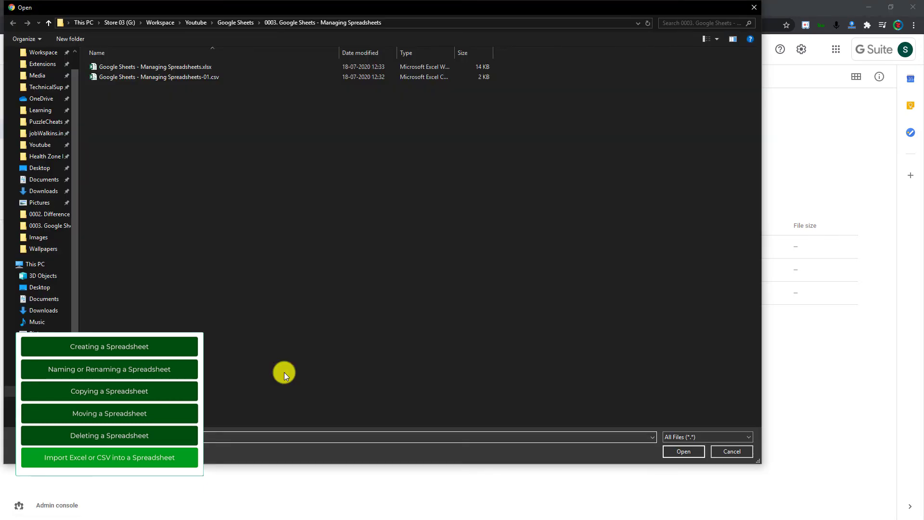
left_click(199, 70)
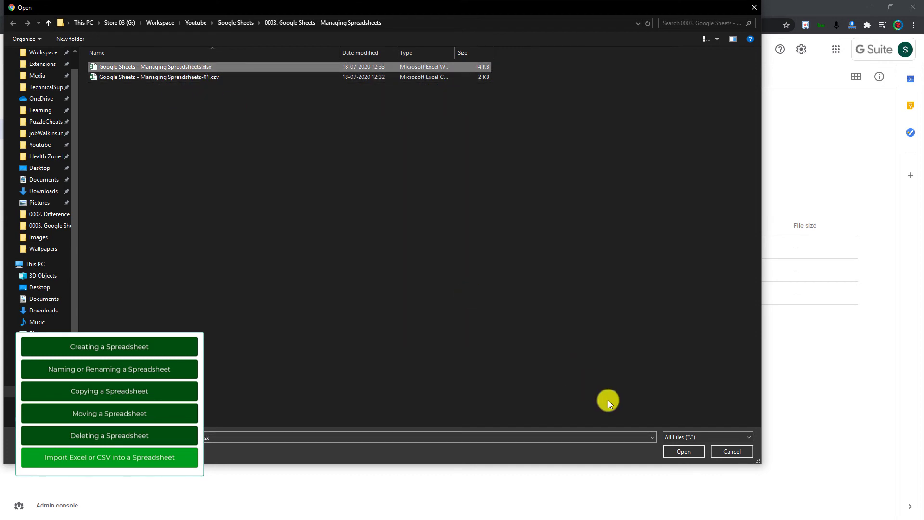
left_click(680, 454)
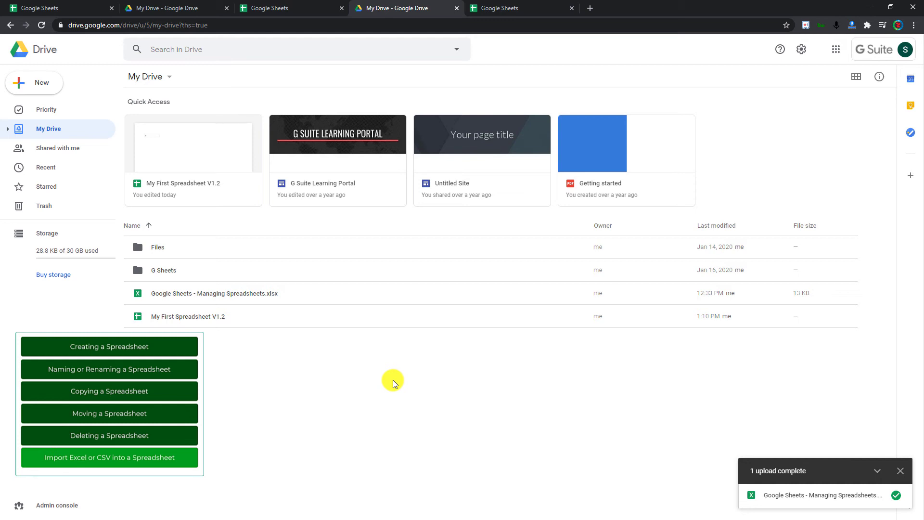
- Open the uploaded "Google Sheets - Managing Spreadsheets.xlsx" with Google Sheets and view its contents
right_click(316, 296)
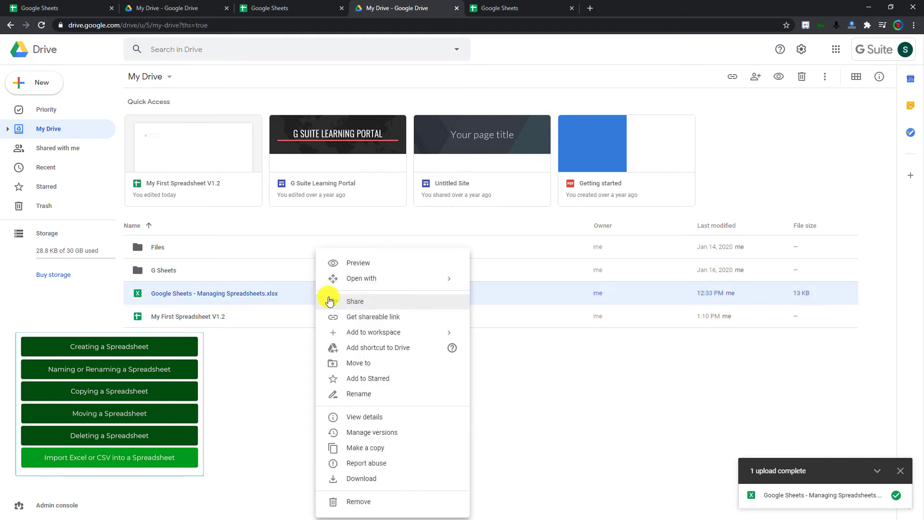
mouse_move(418, 288)
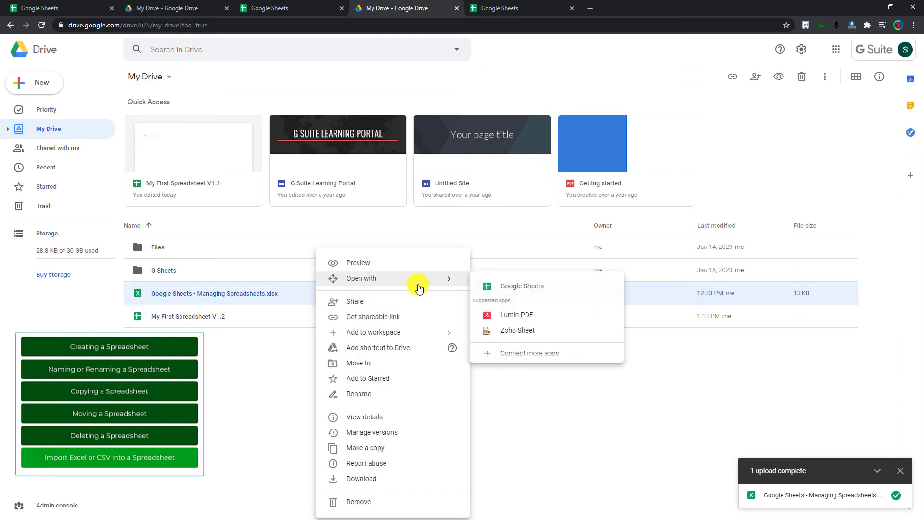
left_click(501, 289)
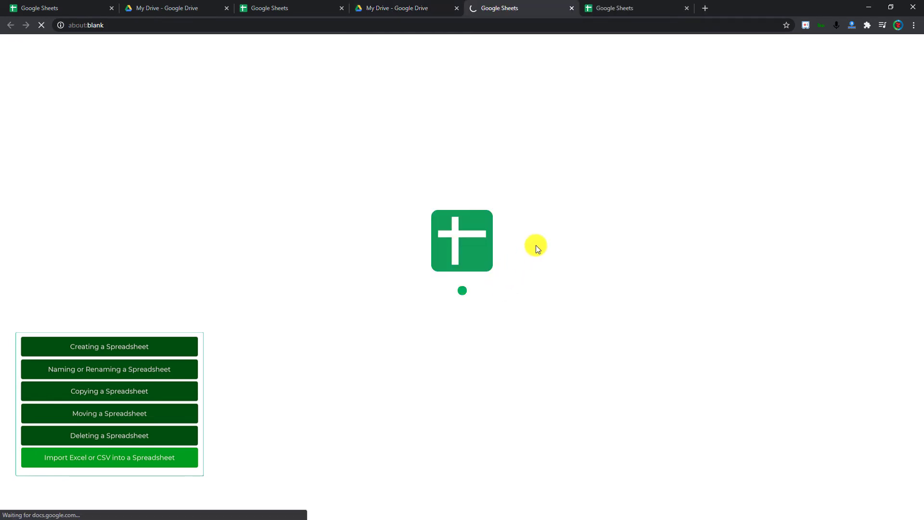
left_click(407, 7)
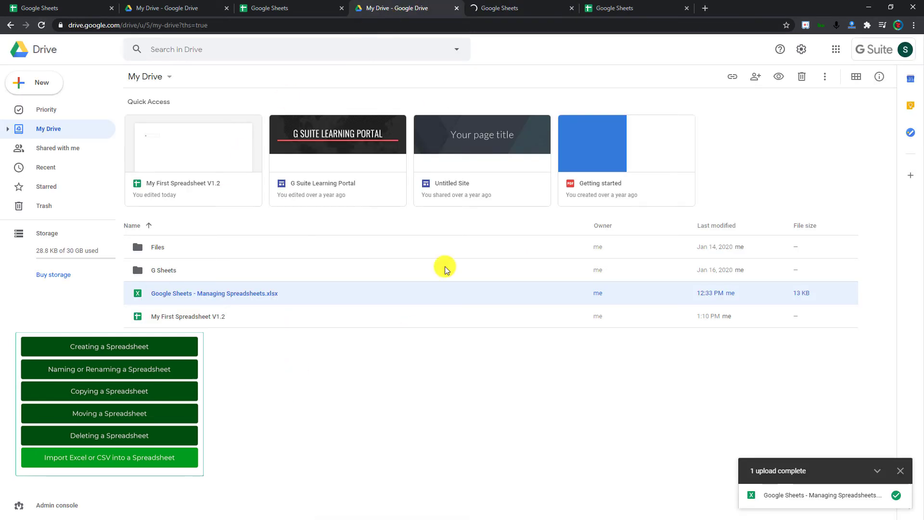
left_click(531, 10)
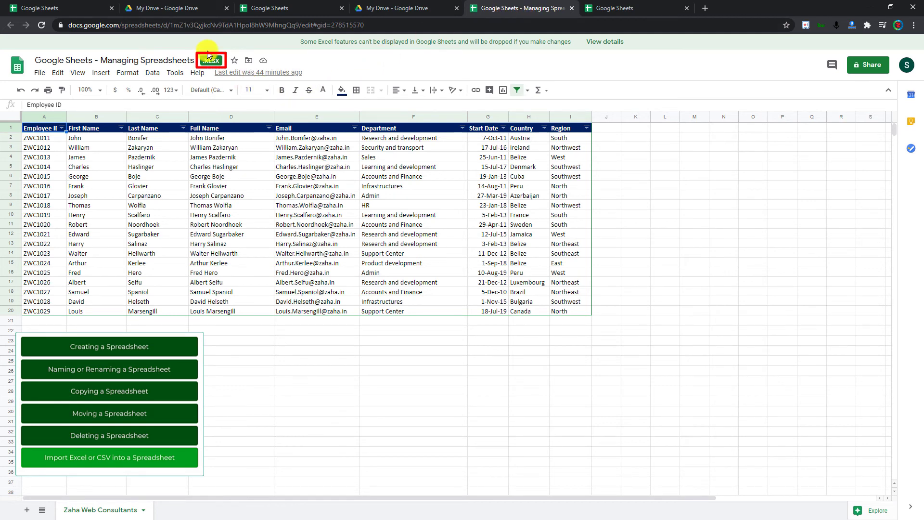
- View the details of the Excel features that Sheets can't display in the open .xlsx file
left_click(227, 338)
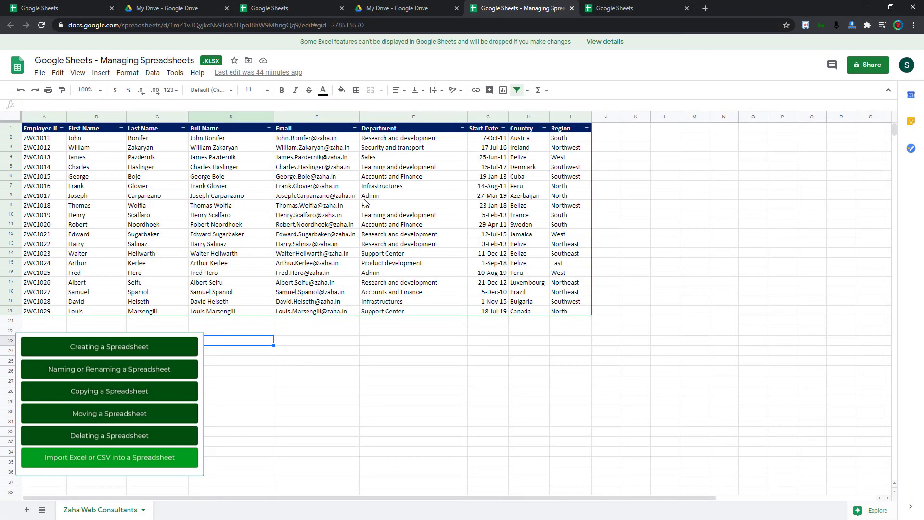
left_click(615, 43)
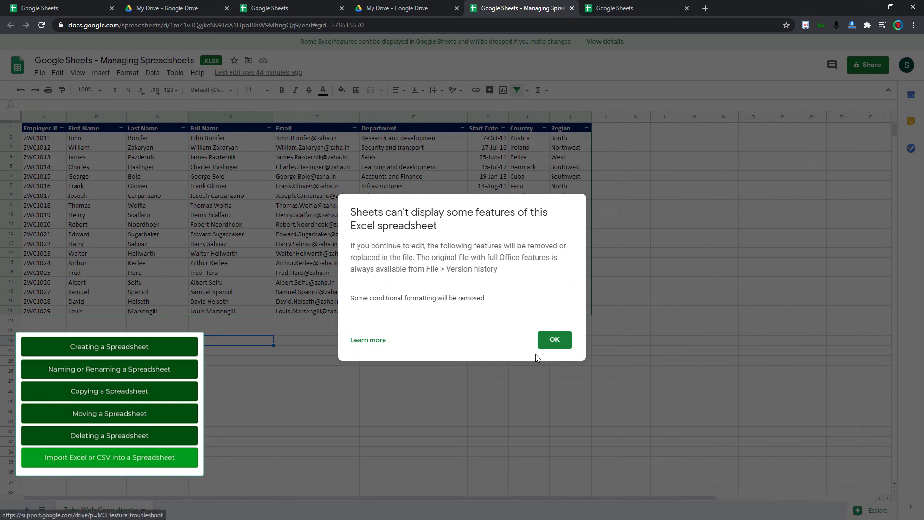
left_click(555, 339)
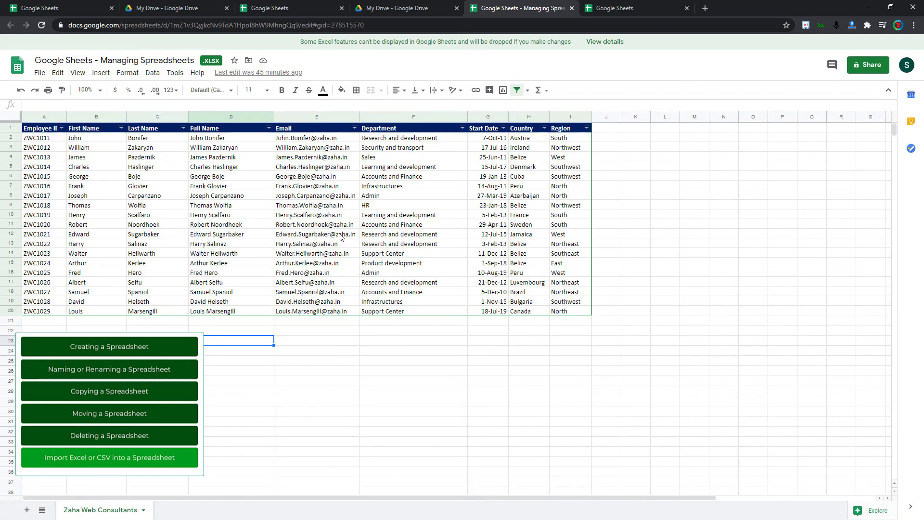
- Save the open Excel file as a Google Sheets spreadsheet and close both the converted and the original file
left_click(39, 74)
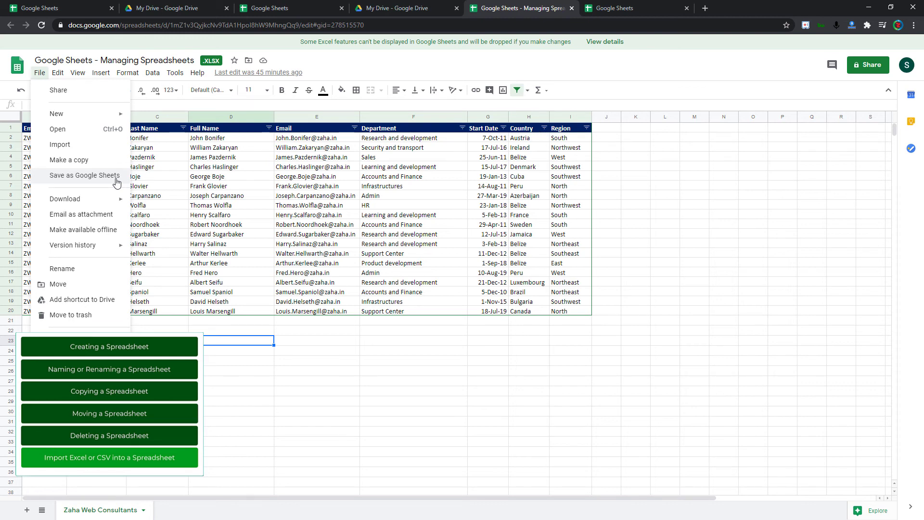
left_click(85, 175)
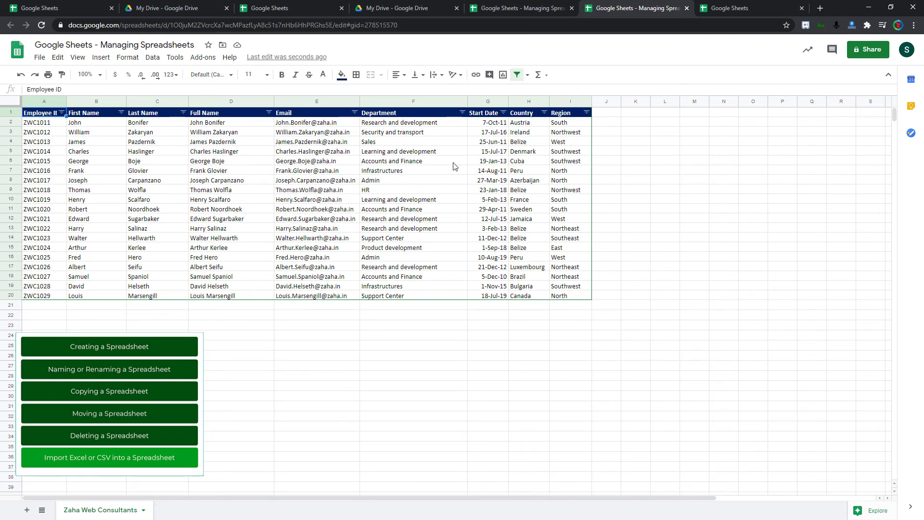
left_click(687, 8)
left_click(558, 10)
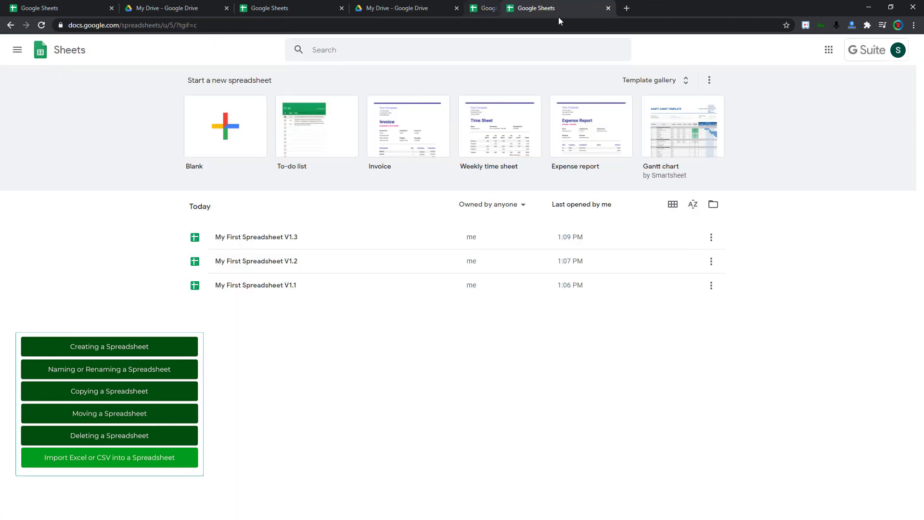
- Compare the Google Sheets and .xlsx versions in My Drive and open the Google Sheets version of "Google Sheets - Managing Spreadsheets"
left_click(400, 8)
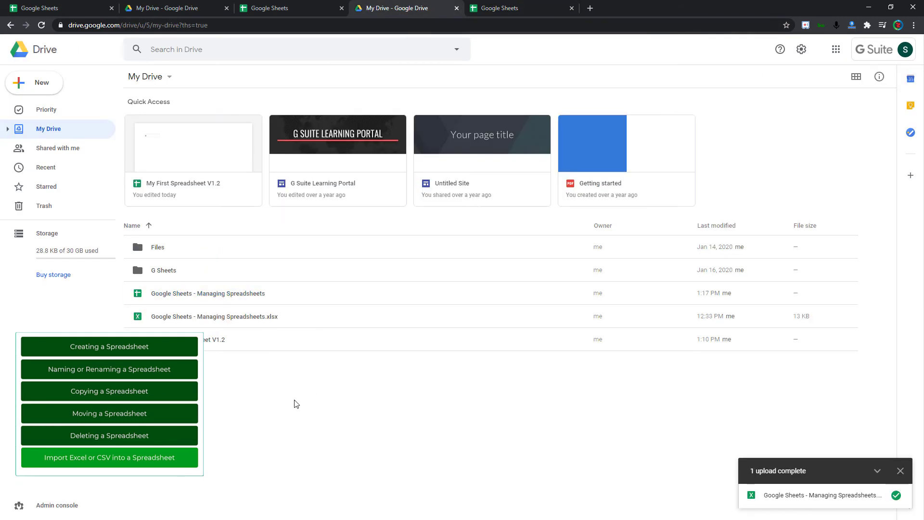
left_click(306, 302)
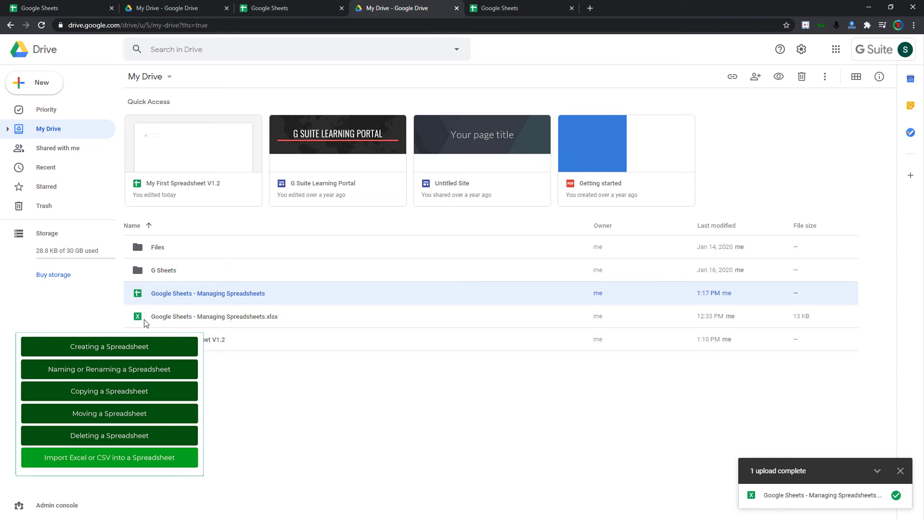
left_click(166, 322)
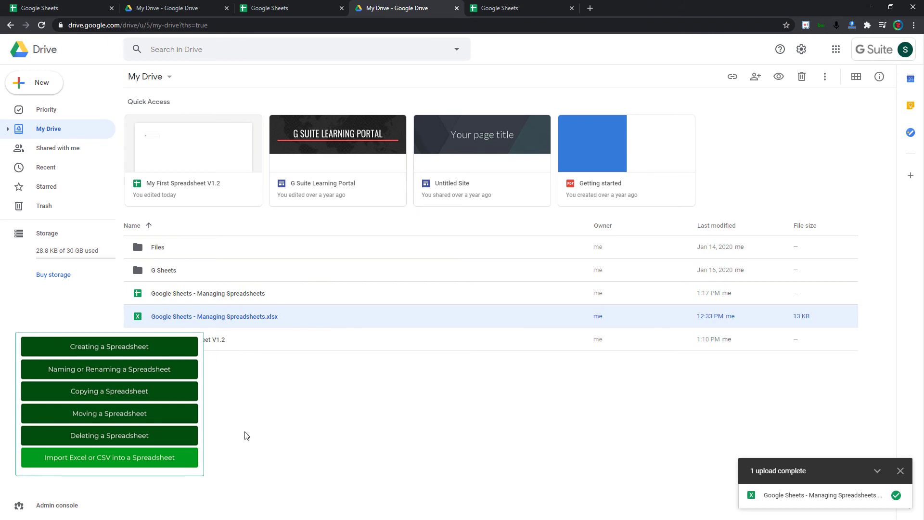
left_click(281, 293)
double_click(280, 293)
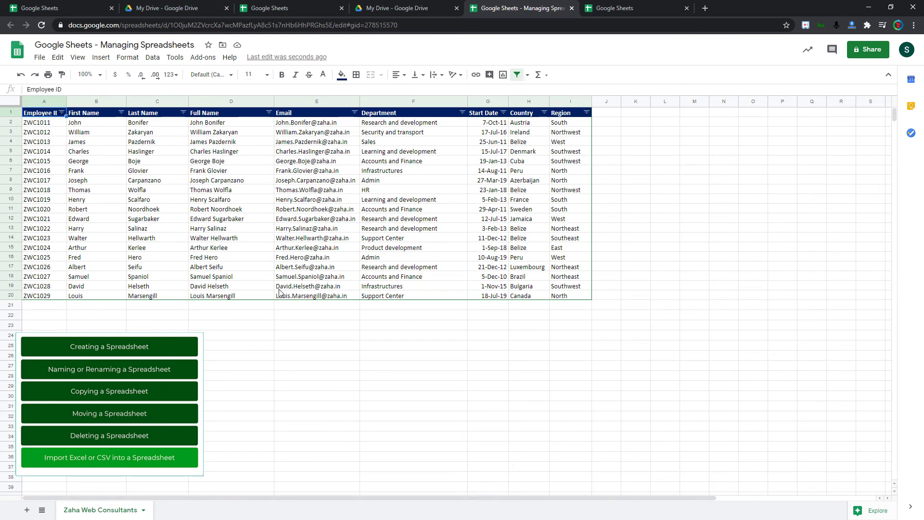
- Upload "Google Sheets - Managing Spreadsheets.xlsx" from the computer for import into the open spreadsheet
left_click(39, 57)
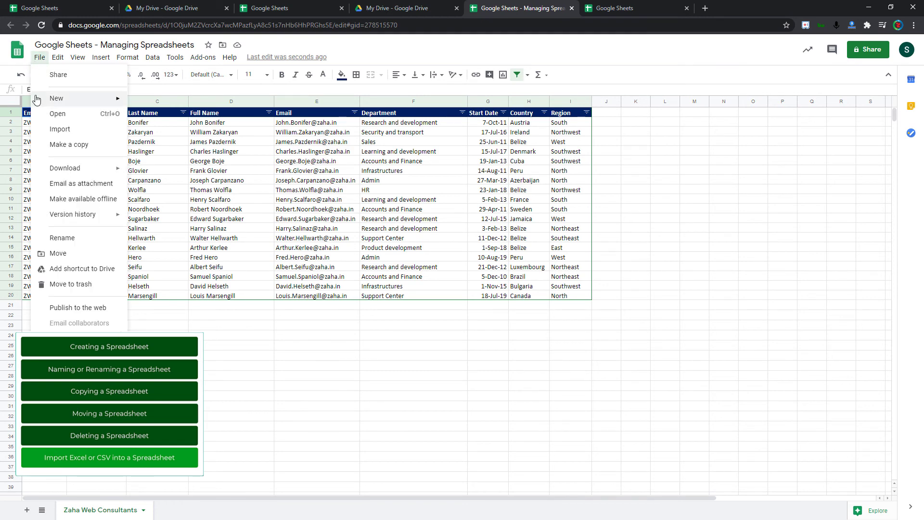
left_click(60, 129)
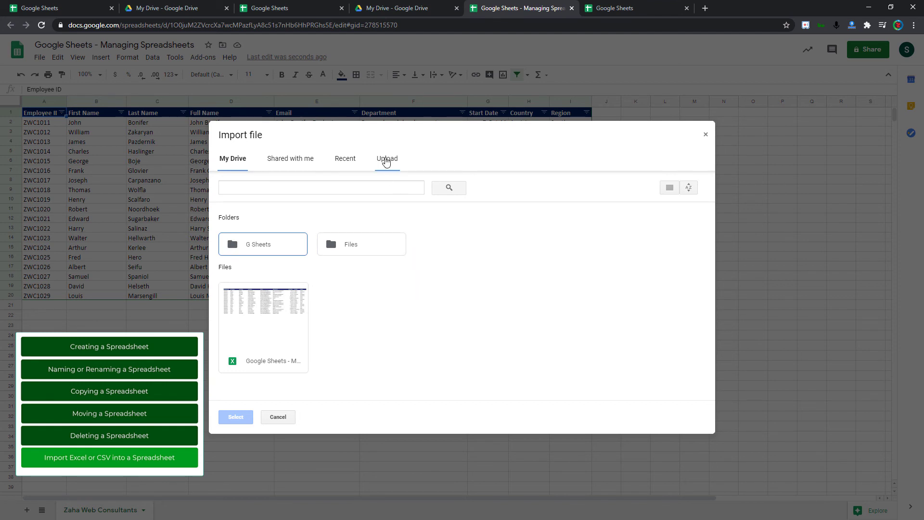
left_click(387, 158)
left_click(447, 299)
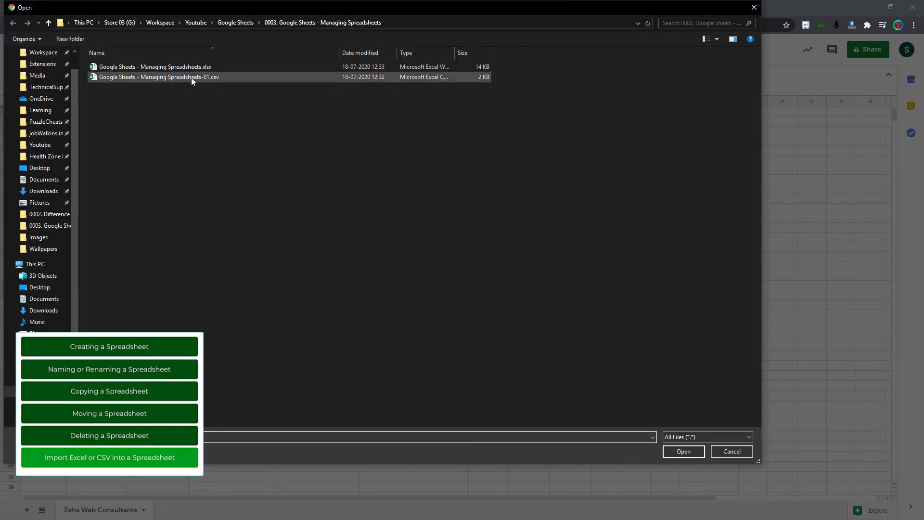
left_click(188, 66)
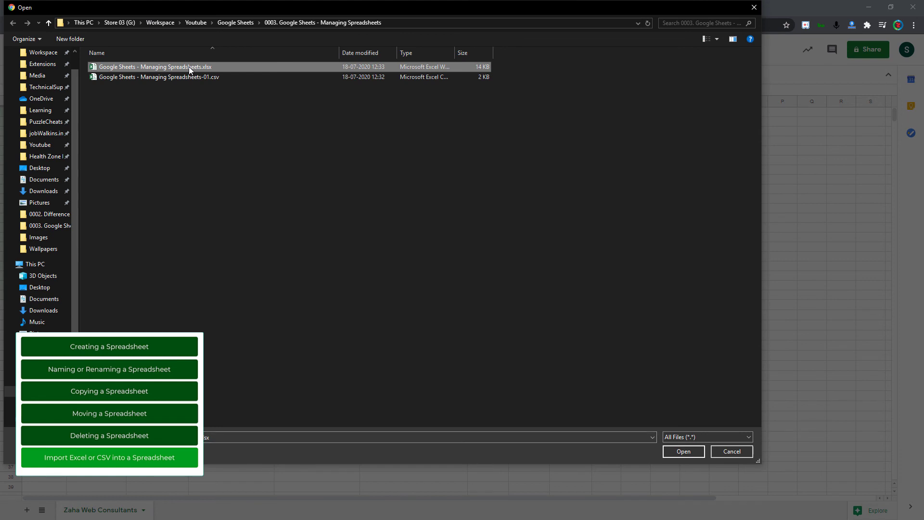
double_click(189, 67)
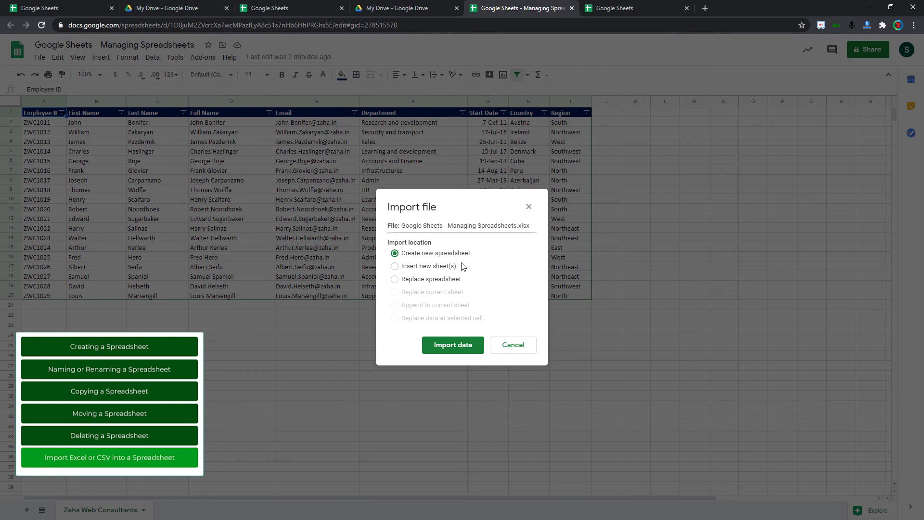
- Review the import location options and import the Excel data with "Insert new sheet(s)"
left_click(430, 268)
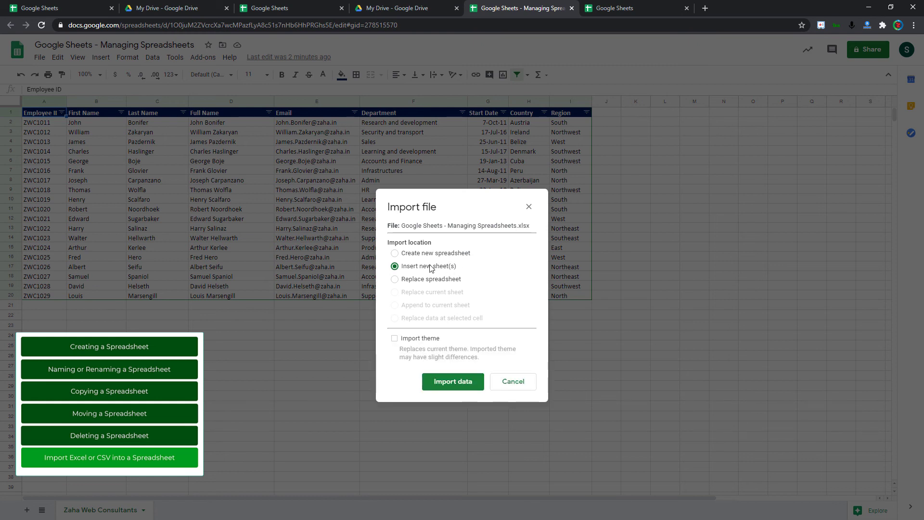
left_click(422, 280)
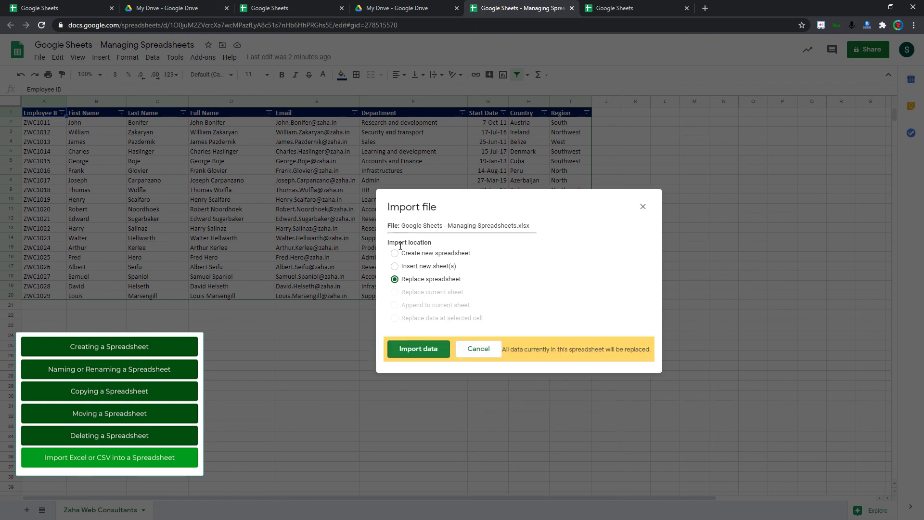
left_click(412, 267)
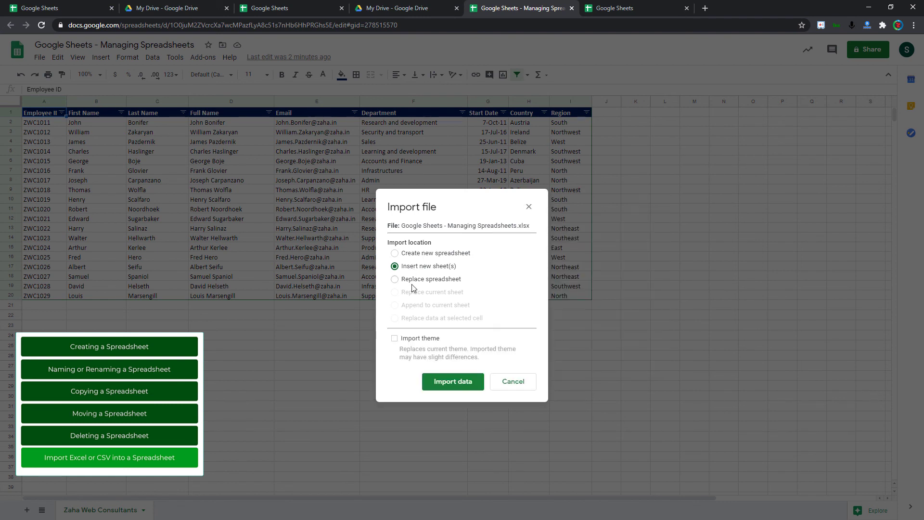
left_click(416, 255)
left_click(417, 269)
left_click(458, 381)
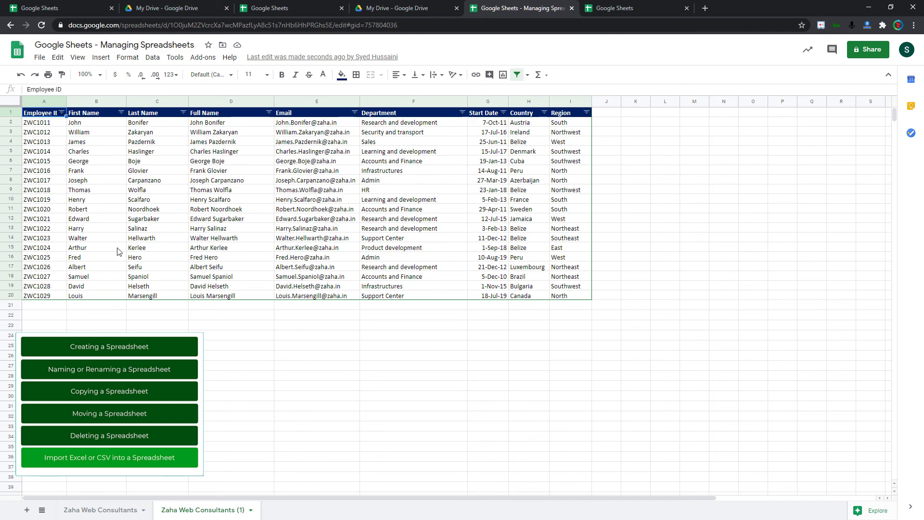
- Upload "Google Sheets - Managing Spreadsheets-01.csv" from the computer for import into the same spreadsheet
left_click(39, 57)
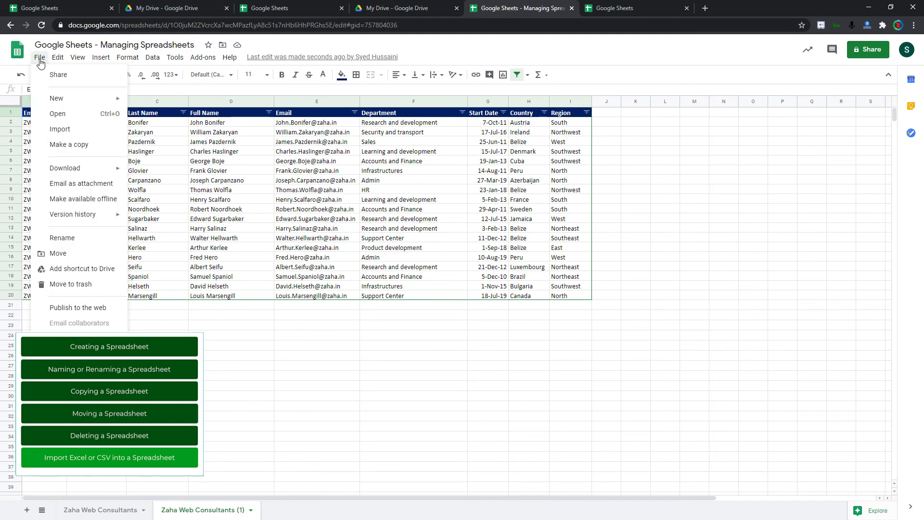
left_click(67, 130)
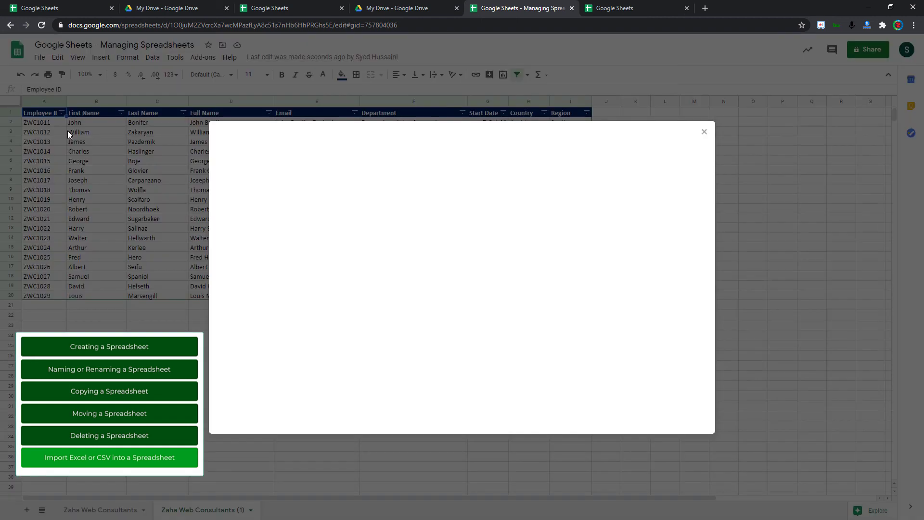
left_click(387, 159)
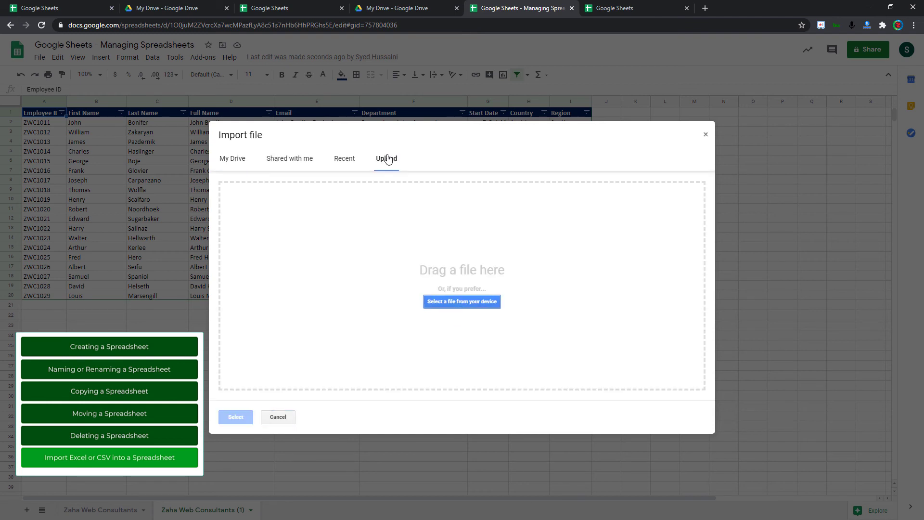
left_click(462, 301)
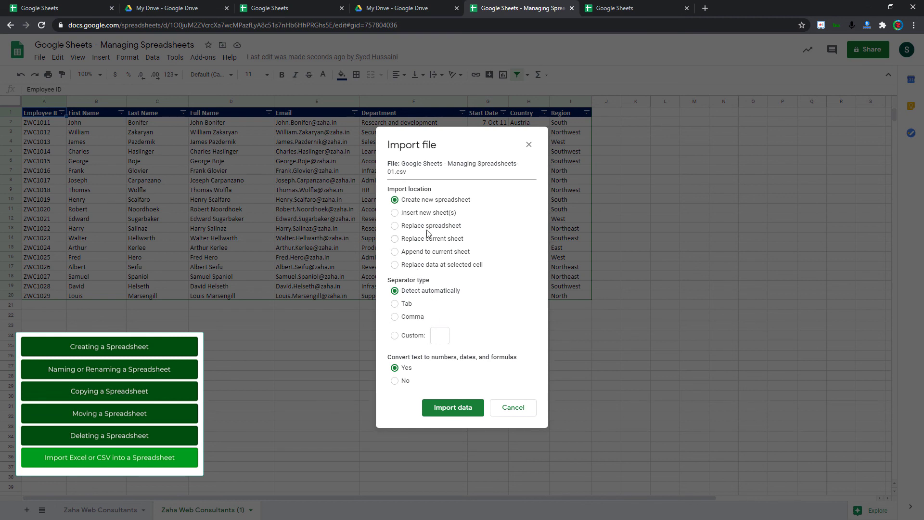
- Import the CSV data with "Insert new sheet(s)", the separator detected automatically and text converted to numbers, dates and formulas
left_click(422, 216)
left_click(396, 305)
left_click(395, 318)
left_click(433, 337)
left_click(395, 291)
left_click(457, 407)
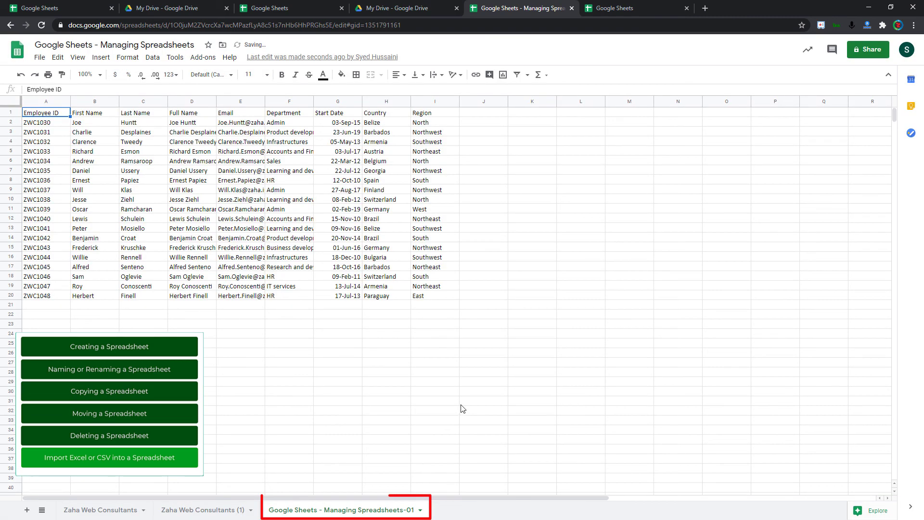